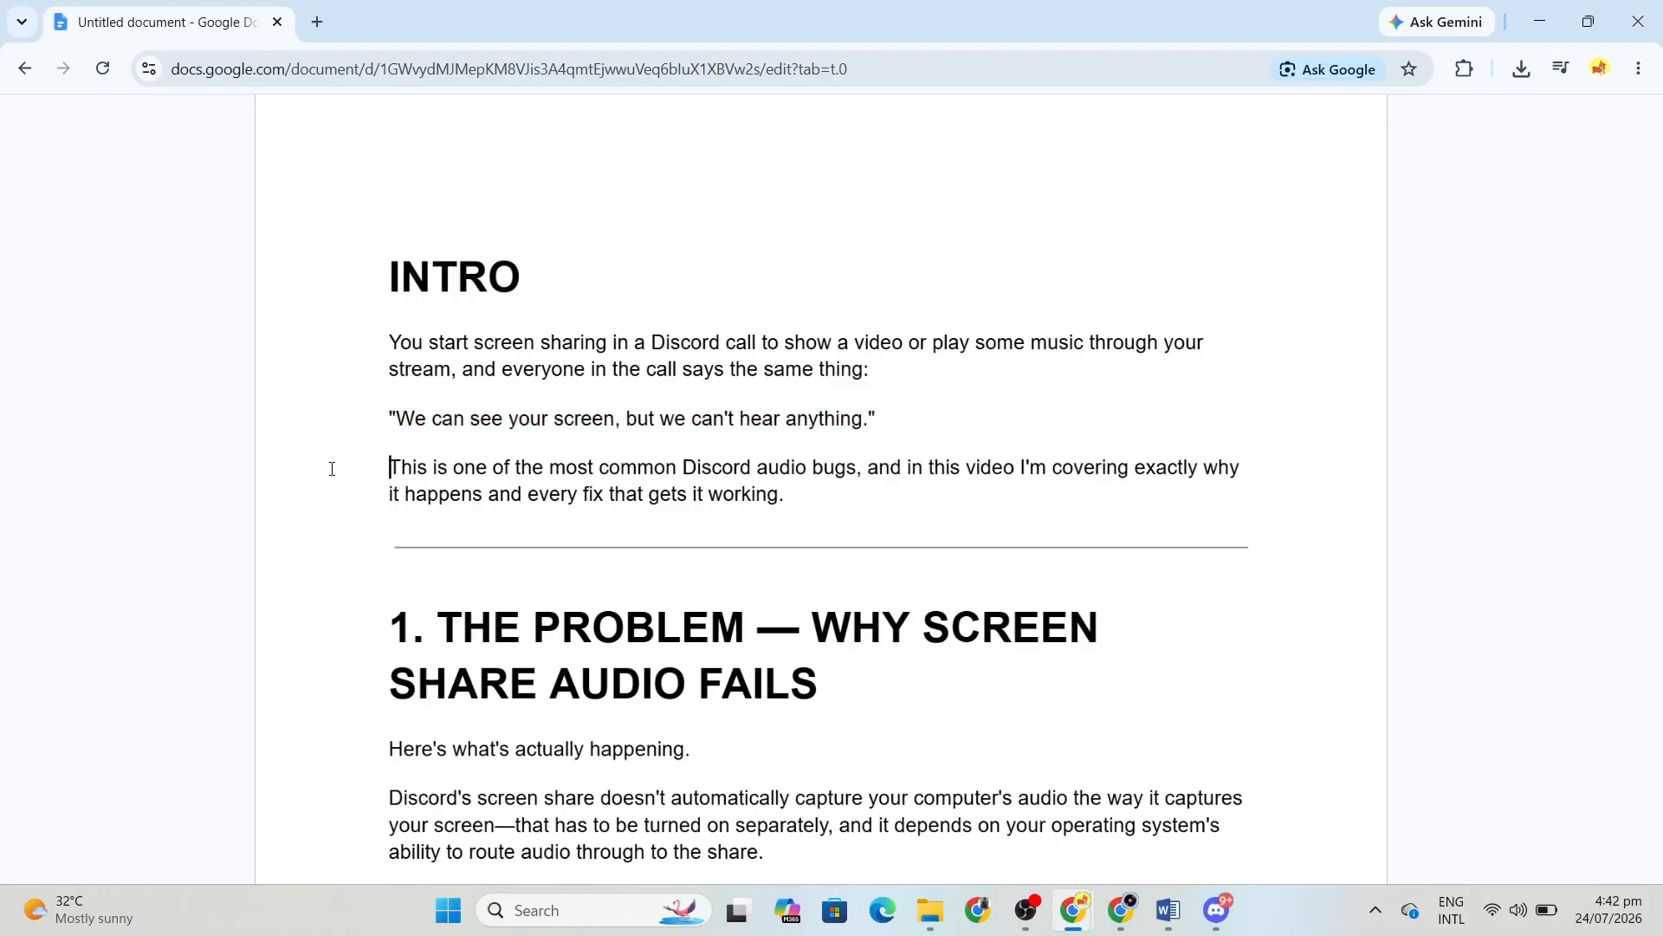
Read the intro of the document on why viewers cannot hear Discord screen share audio
{"action": "left_click_drag", "start_coordinate": [377, 466], "coordinate": [913, 507]}
{"action": "left_click", "coordinate": [869, 467]}
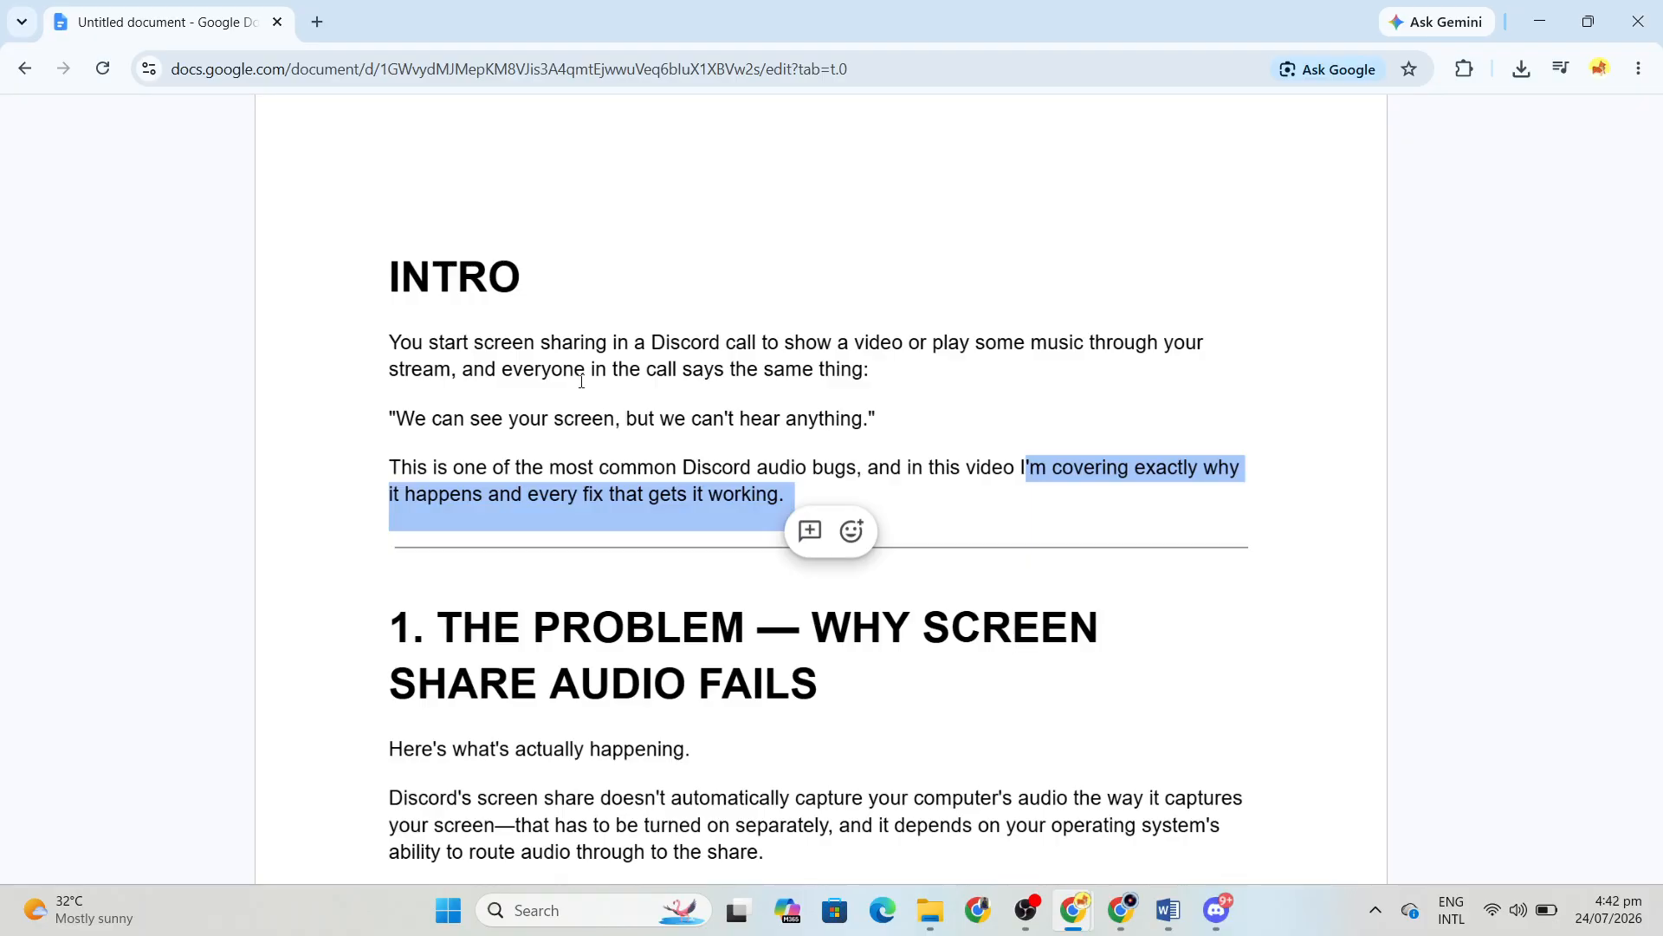
{"action": "scroll", "coordinate": [629, 401], "scroll_direction": "down", "scroll_amount": 3}
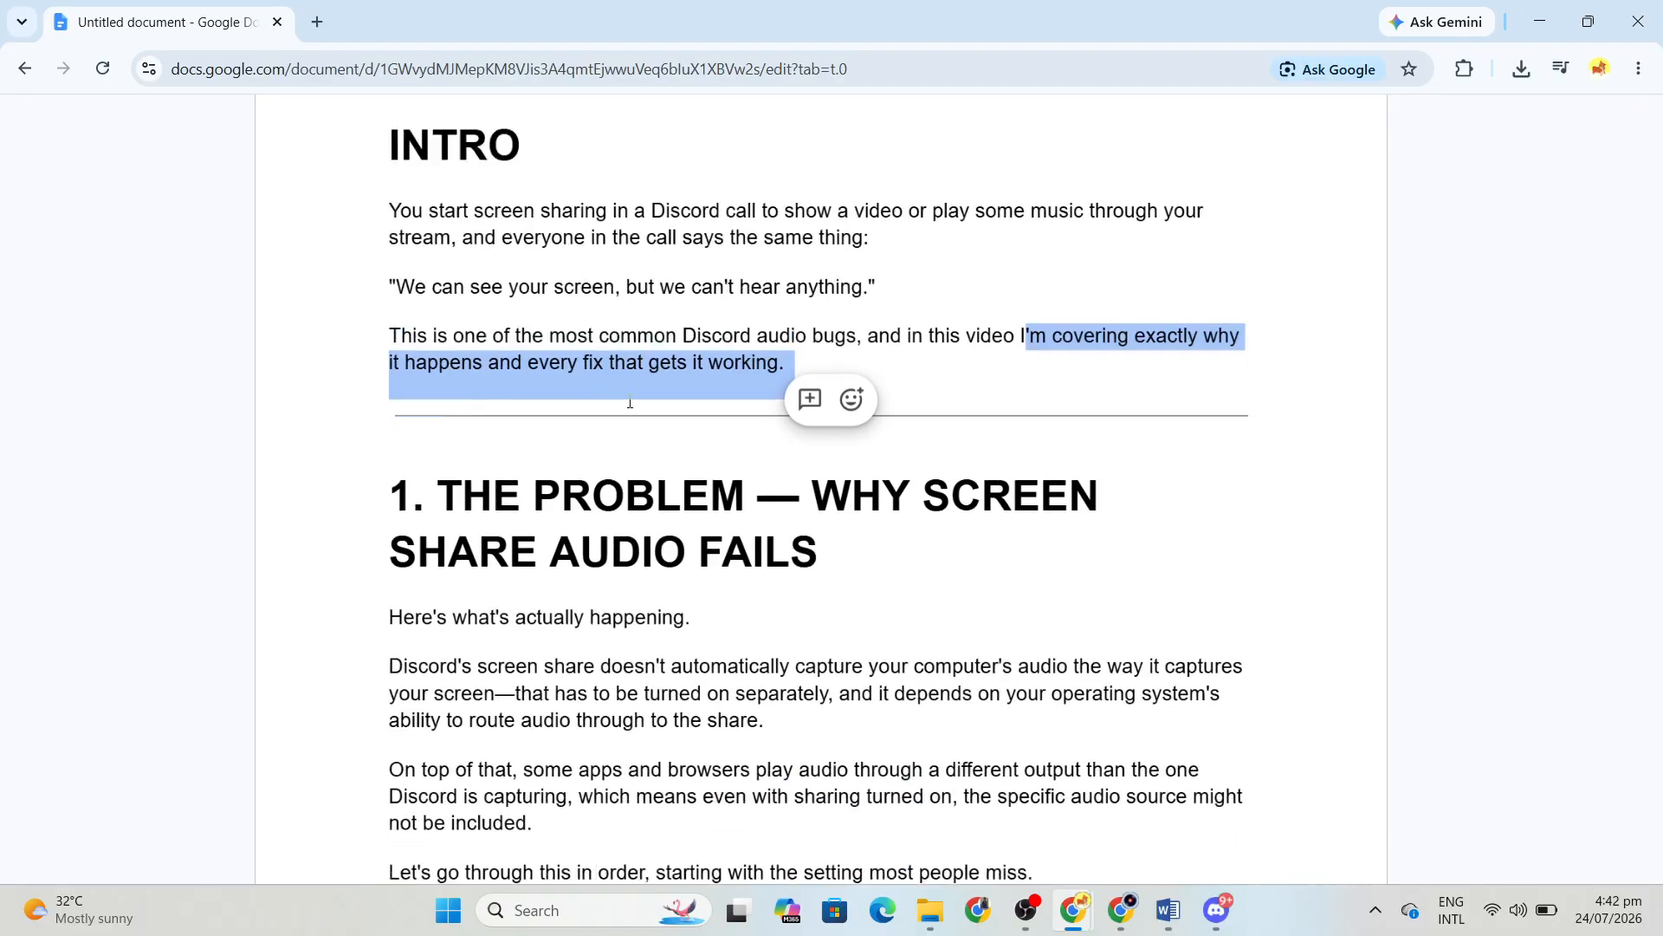
{"action": "left_click", "coordinate": [413, 409]}
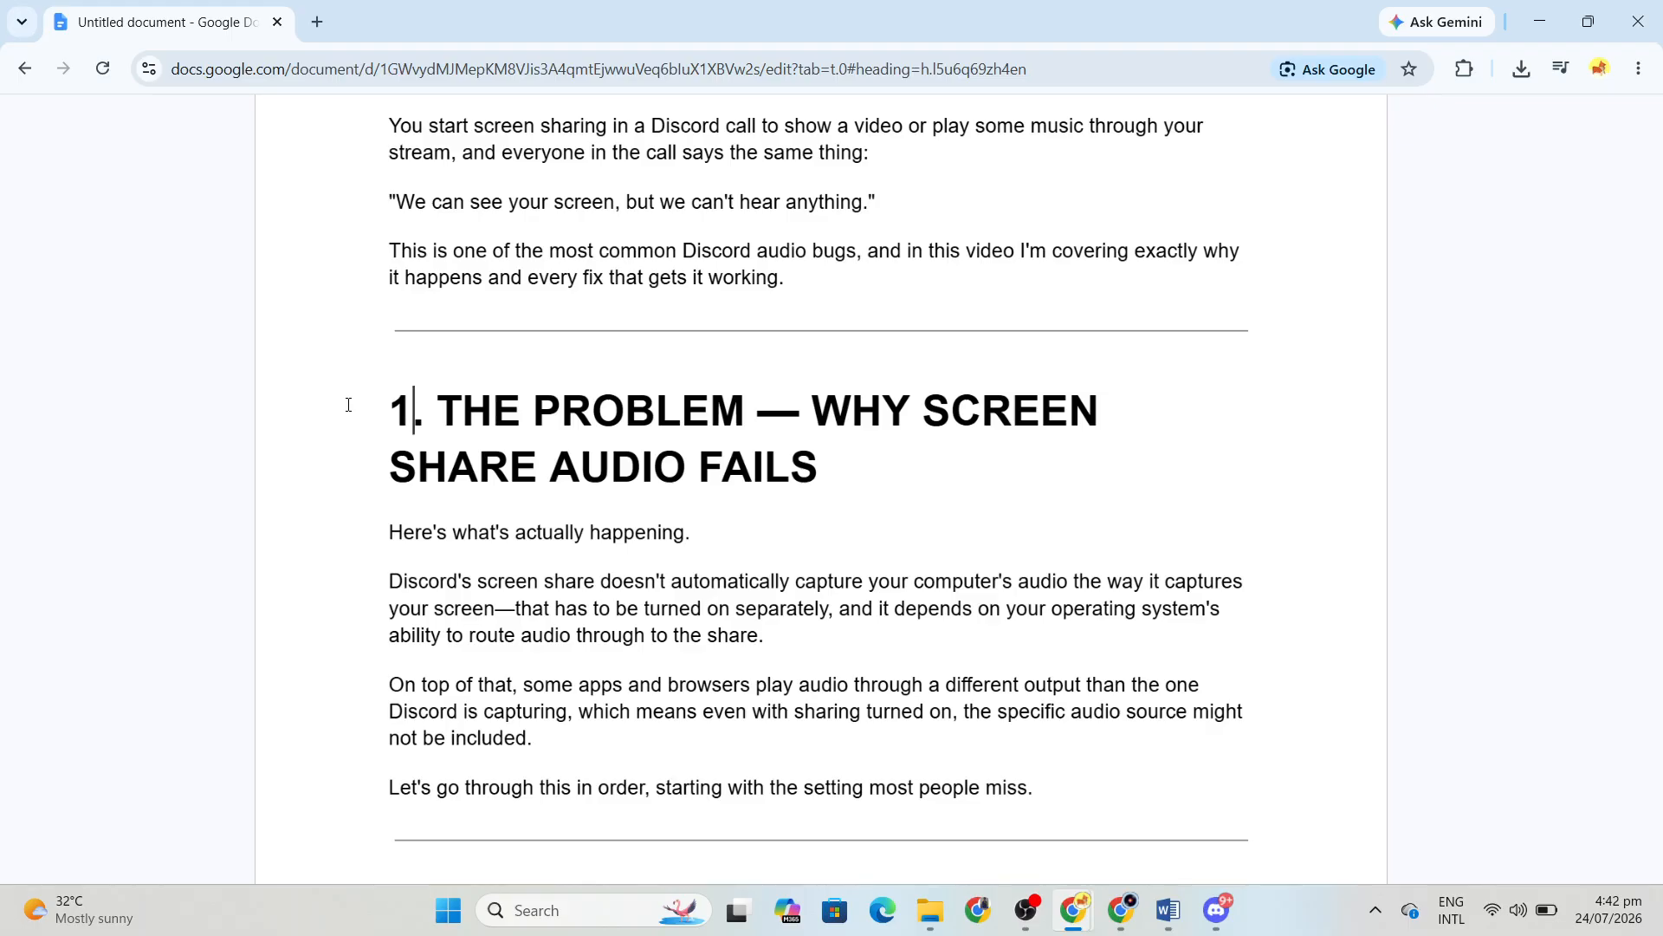
Read the section 1 heading and its paragraph on how Discord's screen share captures computer audio
{"action": "left_click_drag", "start_coordinate": [348, 405], "coordinate": [797, 460]}
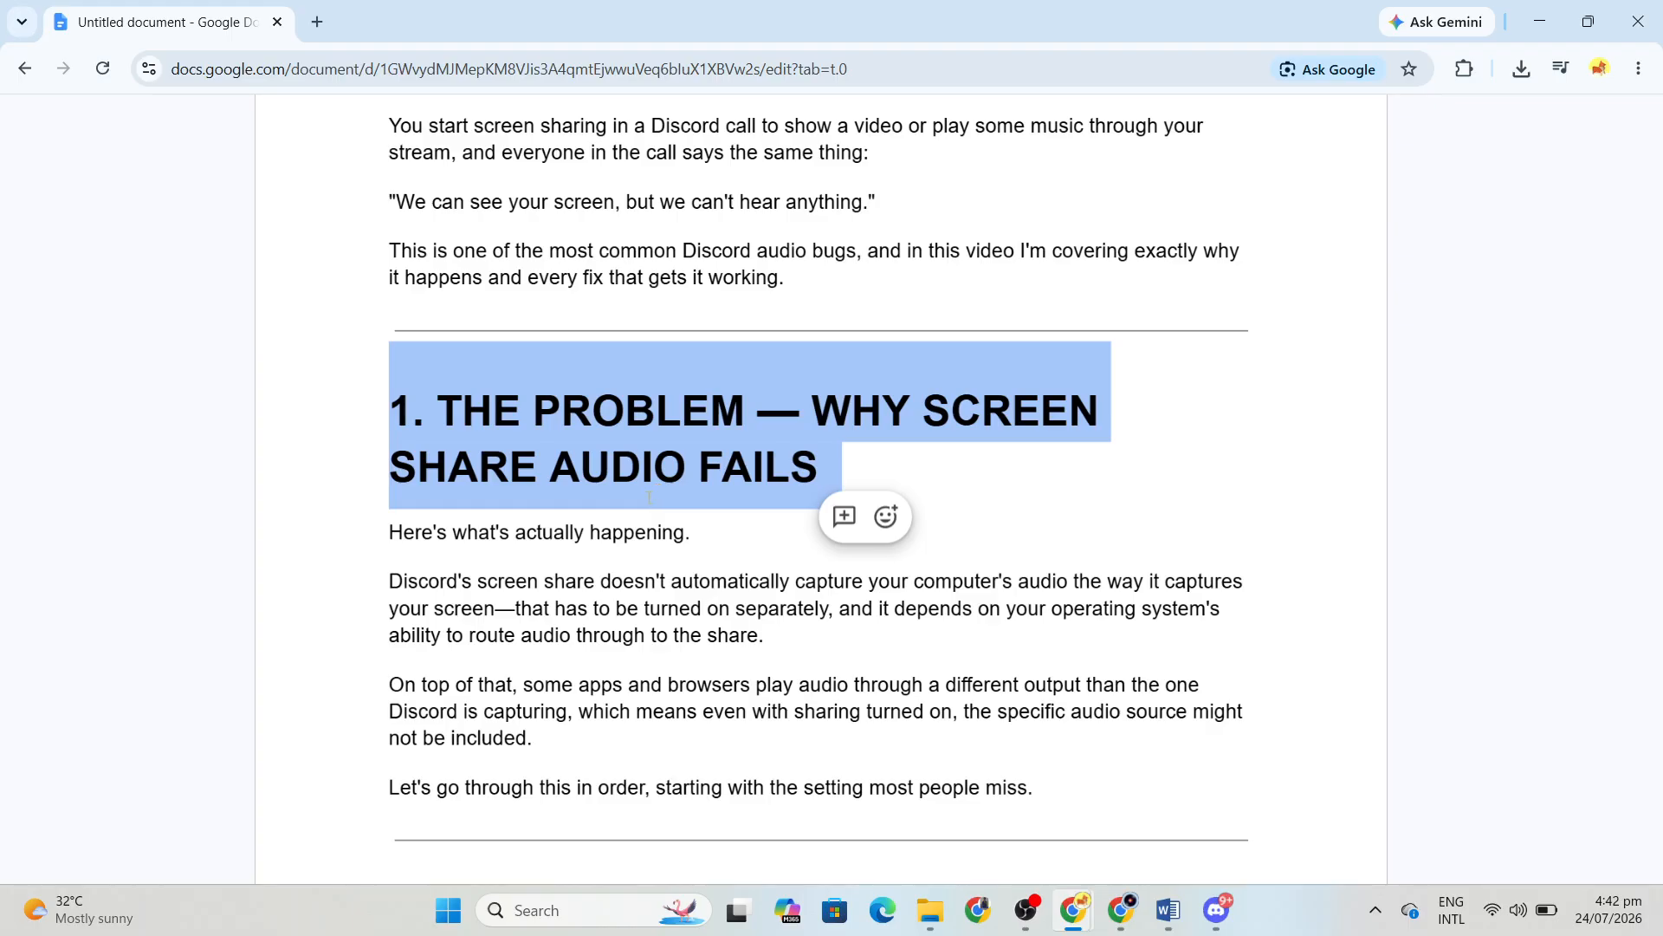
{"action": "left_click", "coordinate": [642, 468]}
{"action": "left_click_drag", "start_coordinate": [388, 582], "coordinate": [757, 592]}
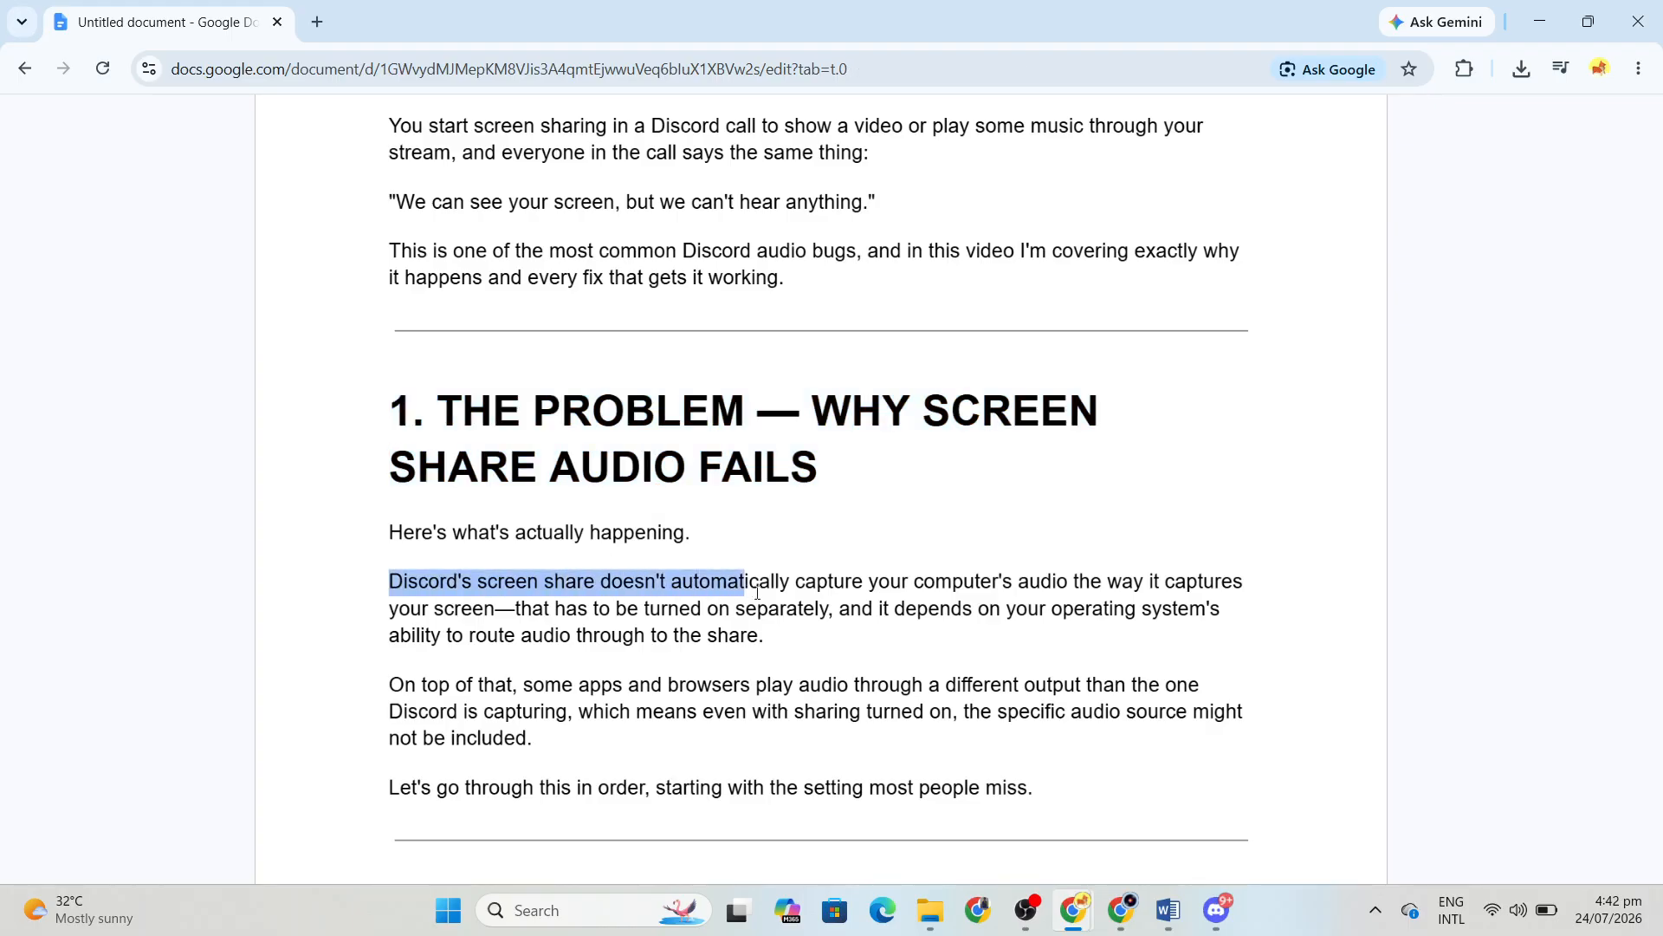
{"action": "left_click", "coordinate": [819, 582]}
{"action": "left_click", "coordinate": [1020, 582]}
{"action": "left_click_drag", "start_coordinate": [1019, 583], "coordinate": [1212, 585]}
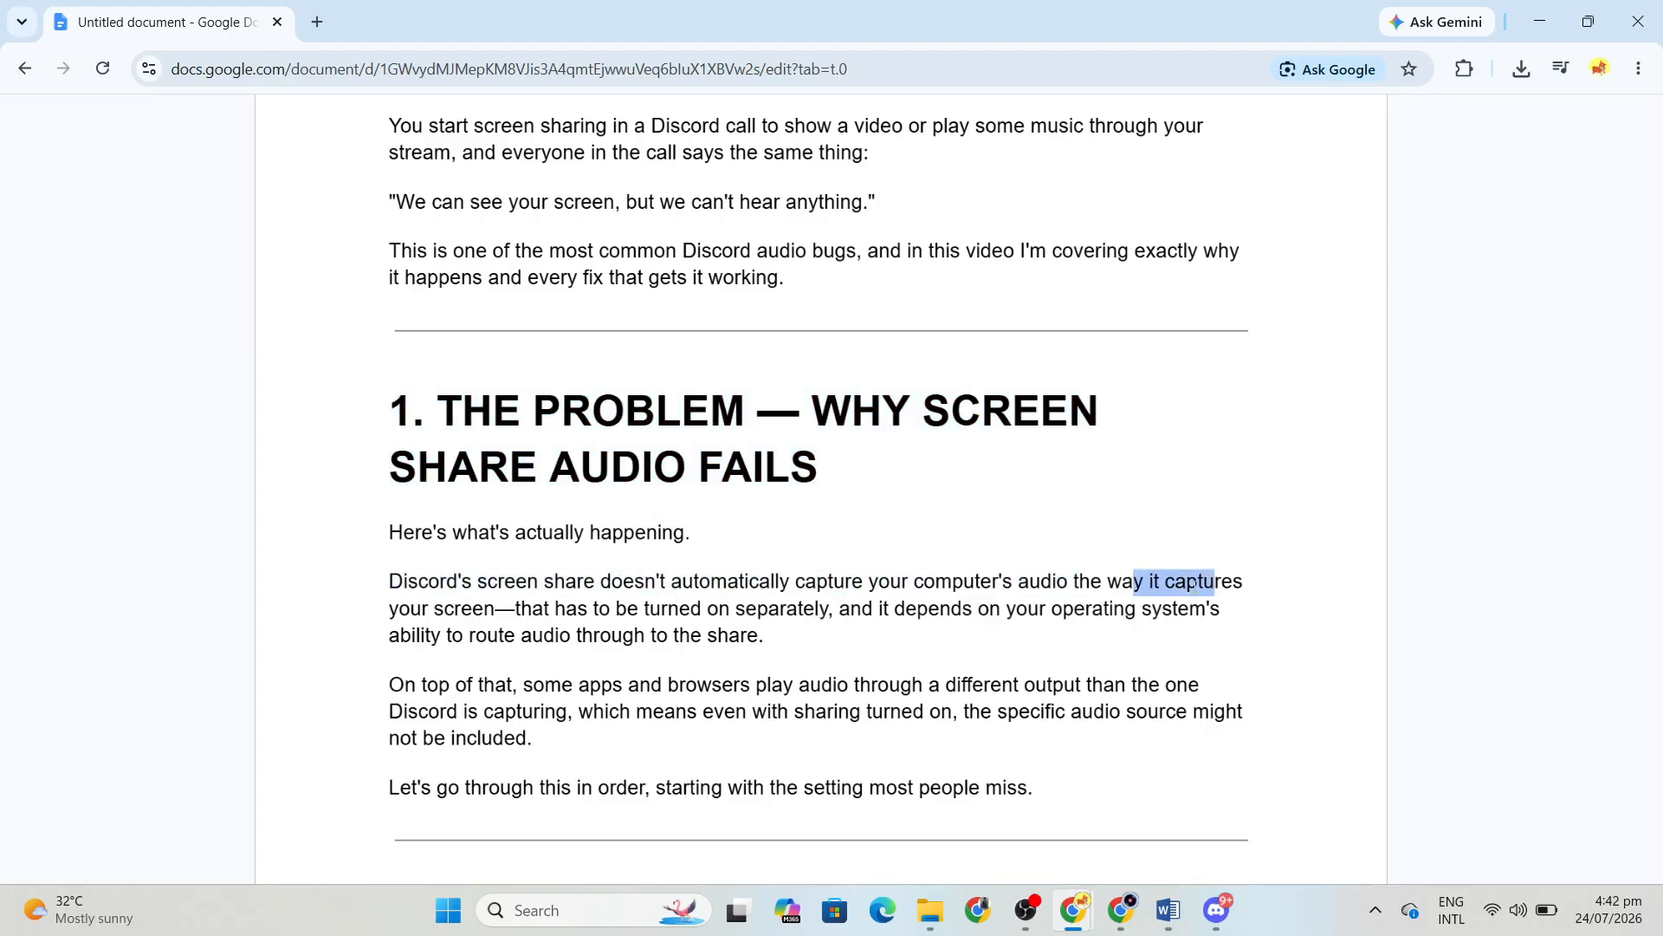
{"action": "left_click_drag", "start_coordinate": [515, 608], "coordinate": [1086, 610]}
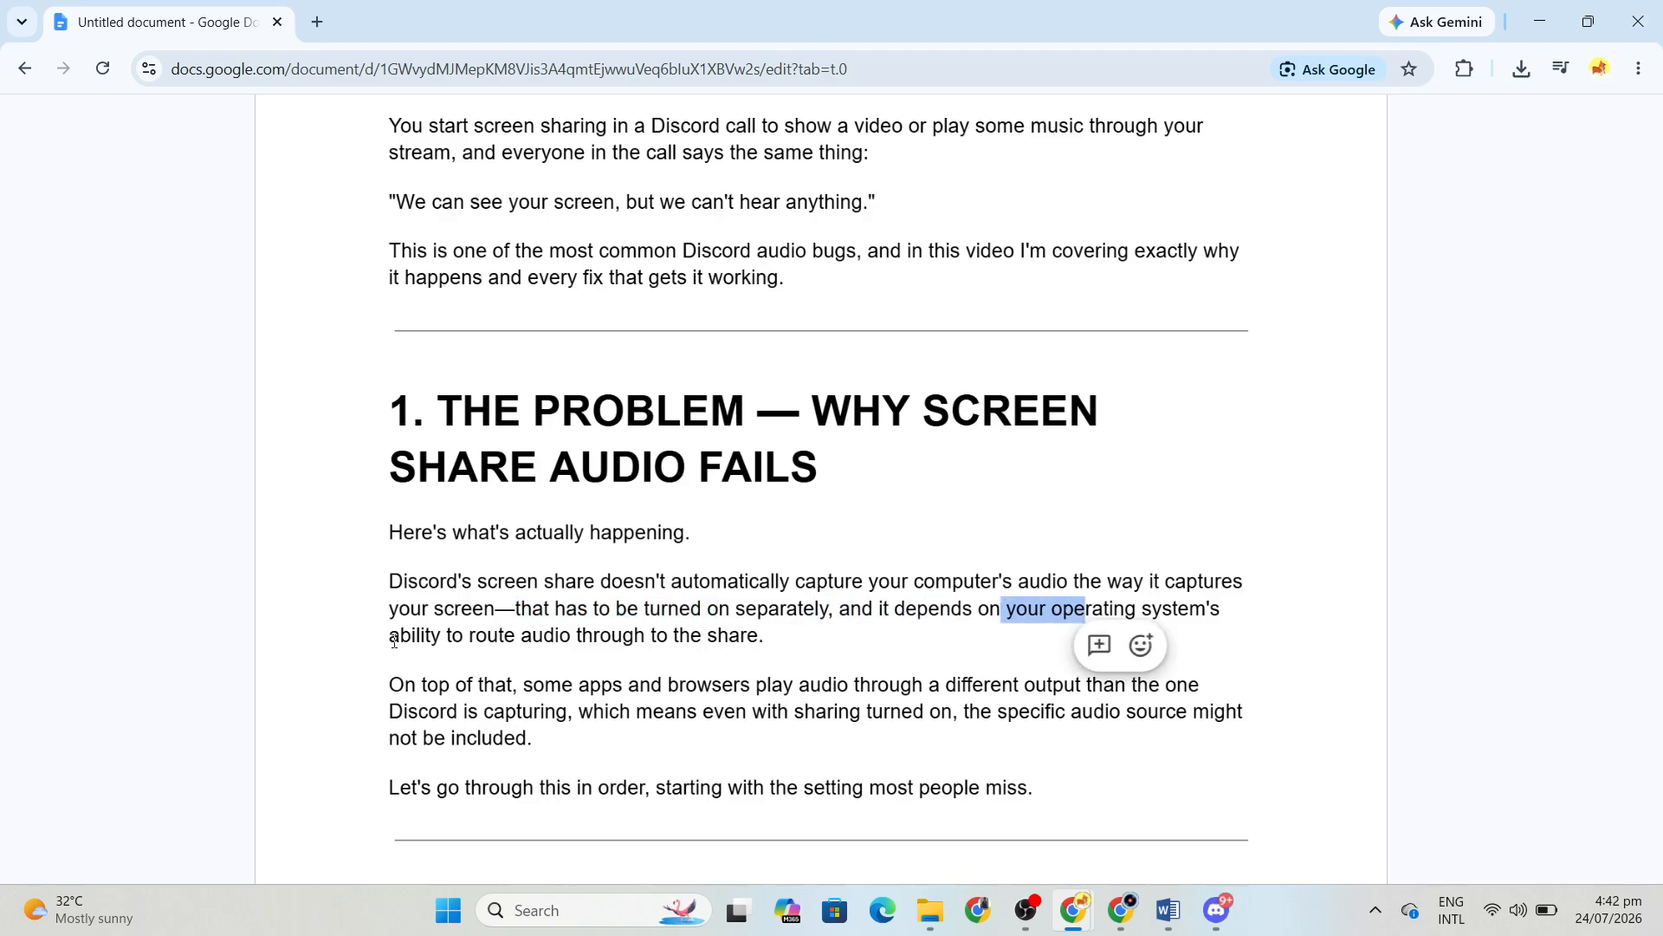
{"action": "left_click_drag", "start_coordinate": [394, 641], "coordinate": [880, 638]}
{"action": "left_click", "coordinate": [817, 721]}
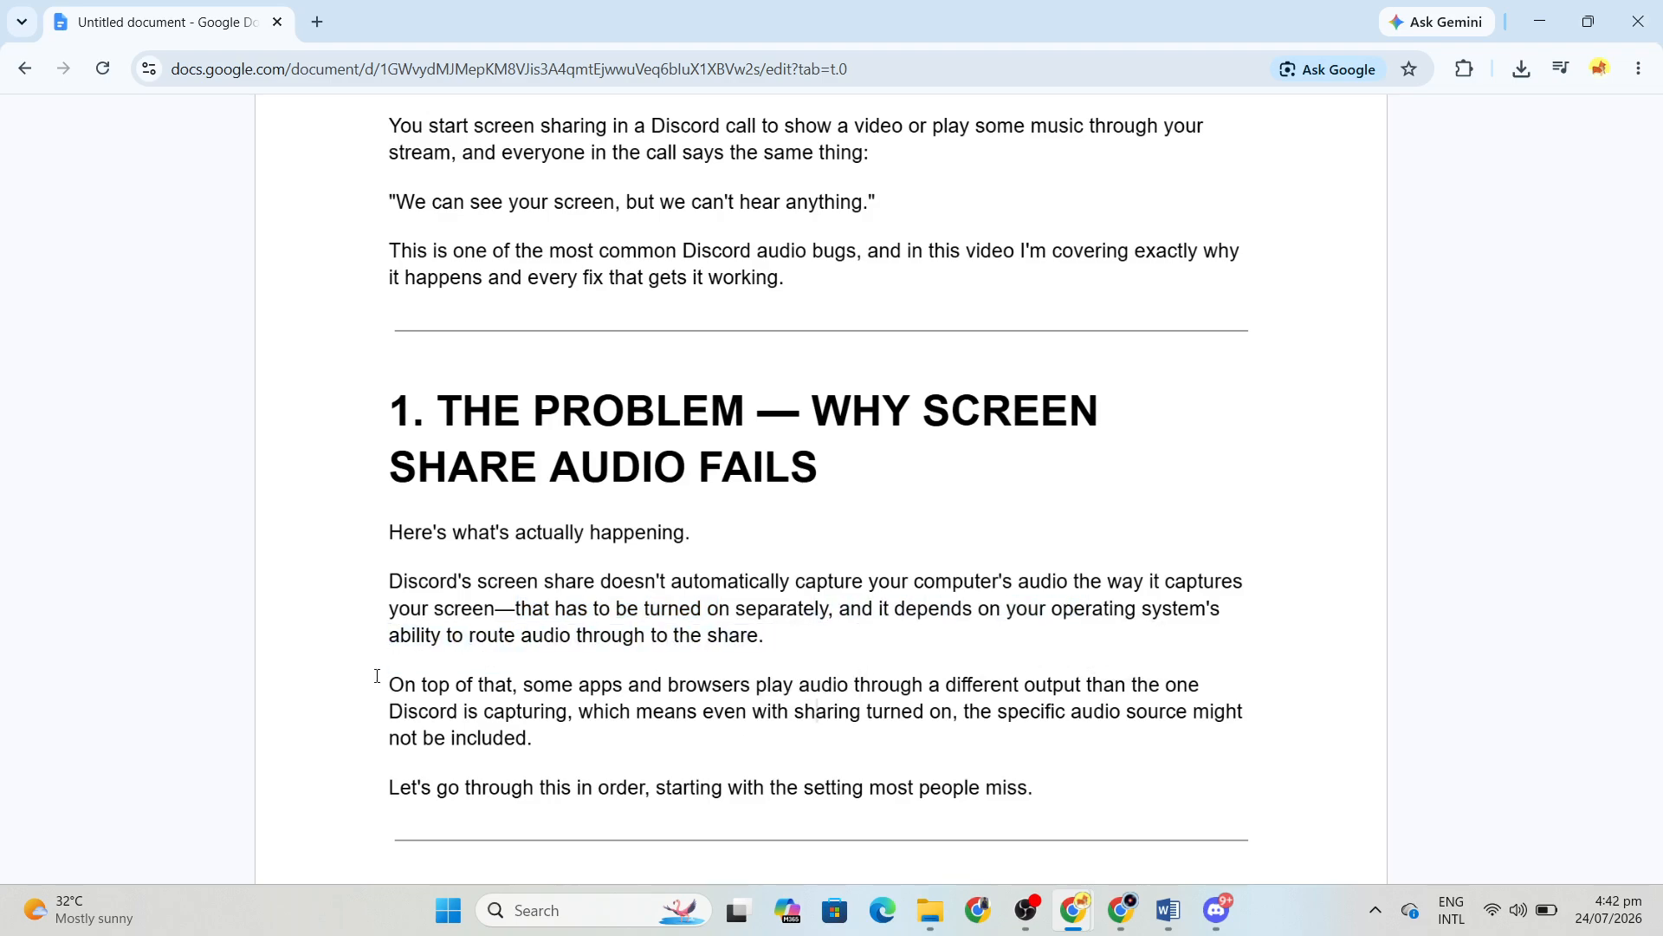
Read the rest of section 1 on apps using a different audio output and on the order of fixes
{"action": "left_click_drag", "start_coordinate": [381, 685], "coordinate": [1142, 685]}
{"action": "left_click", "coordinate": [572, 684]}
{"action": "left_click", "coordinate": [506, 710]}
{"action": "left_click_drag", "start_coordinate": [580, 709], "coordinate": [1248, 712]}
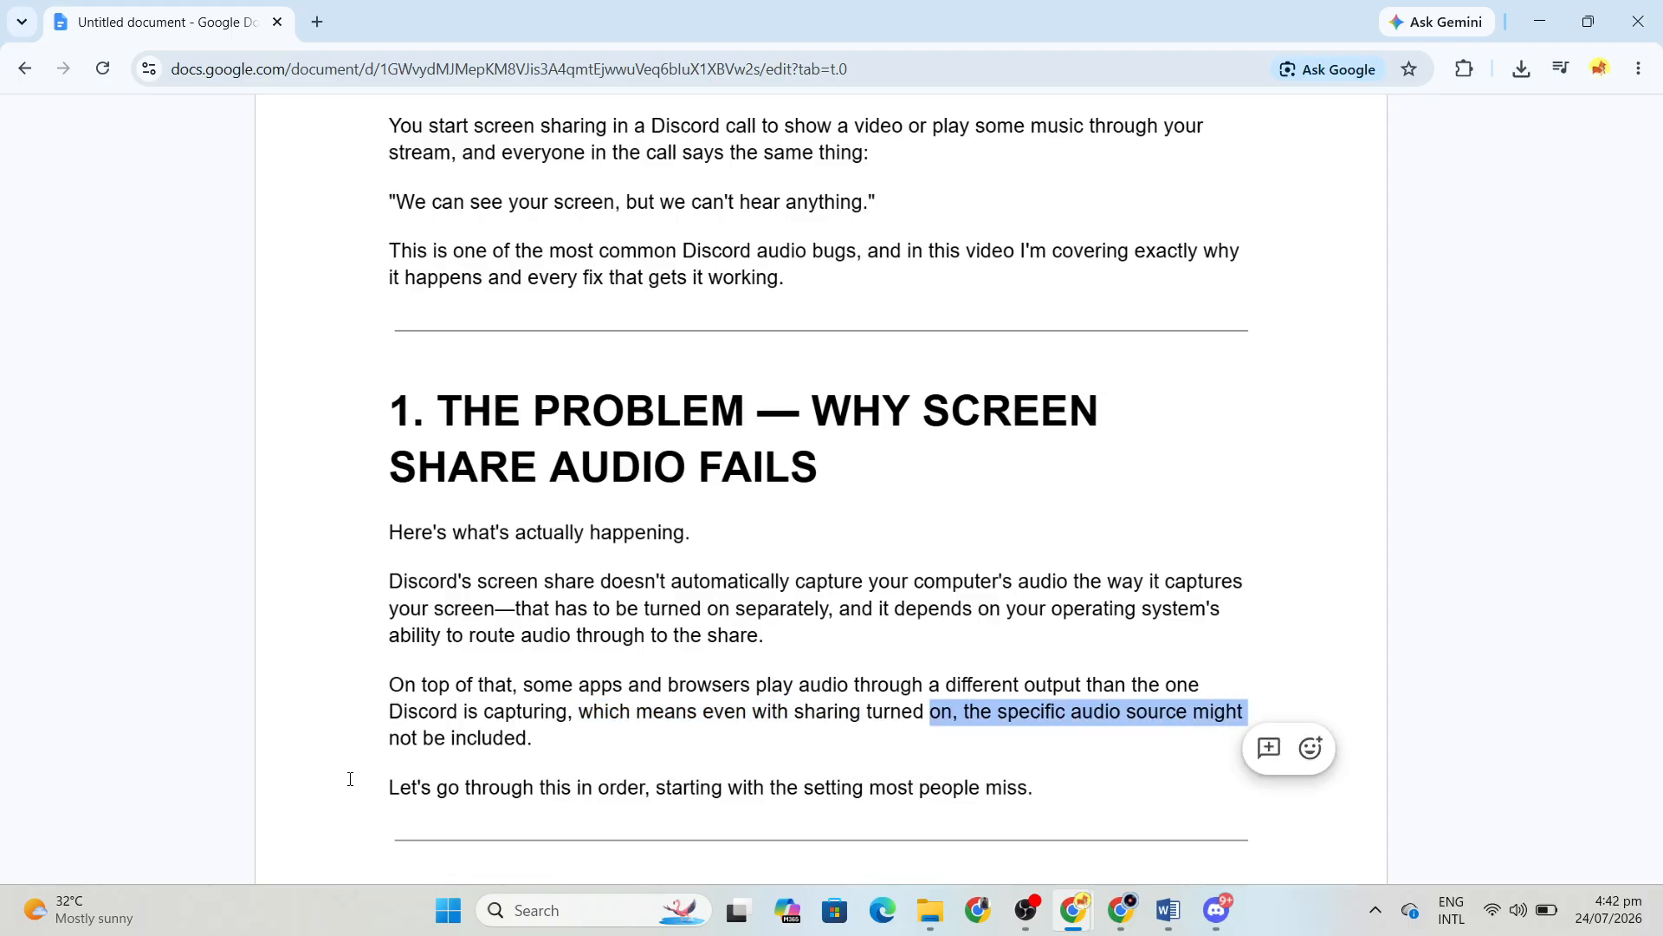
{"action": "left_click_drag", "start_coordinate": [350, 781], "coordinate": [993, 768]}
Go to the section "2. FIX 1 — SHARE AUDIO TOGGLE" and highlight its heading
{"action": "scroll", "coordinate": [717, 674], "scroll_direction": "down", "scroll_amount": 3}
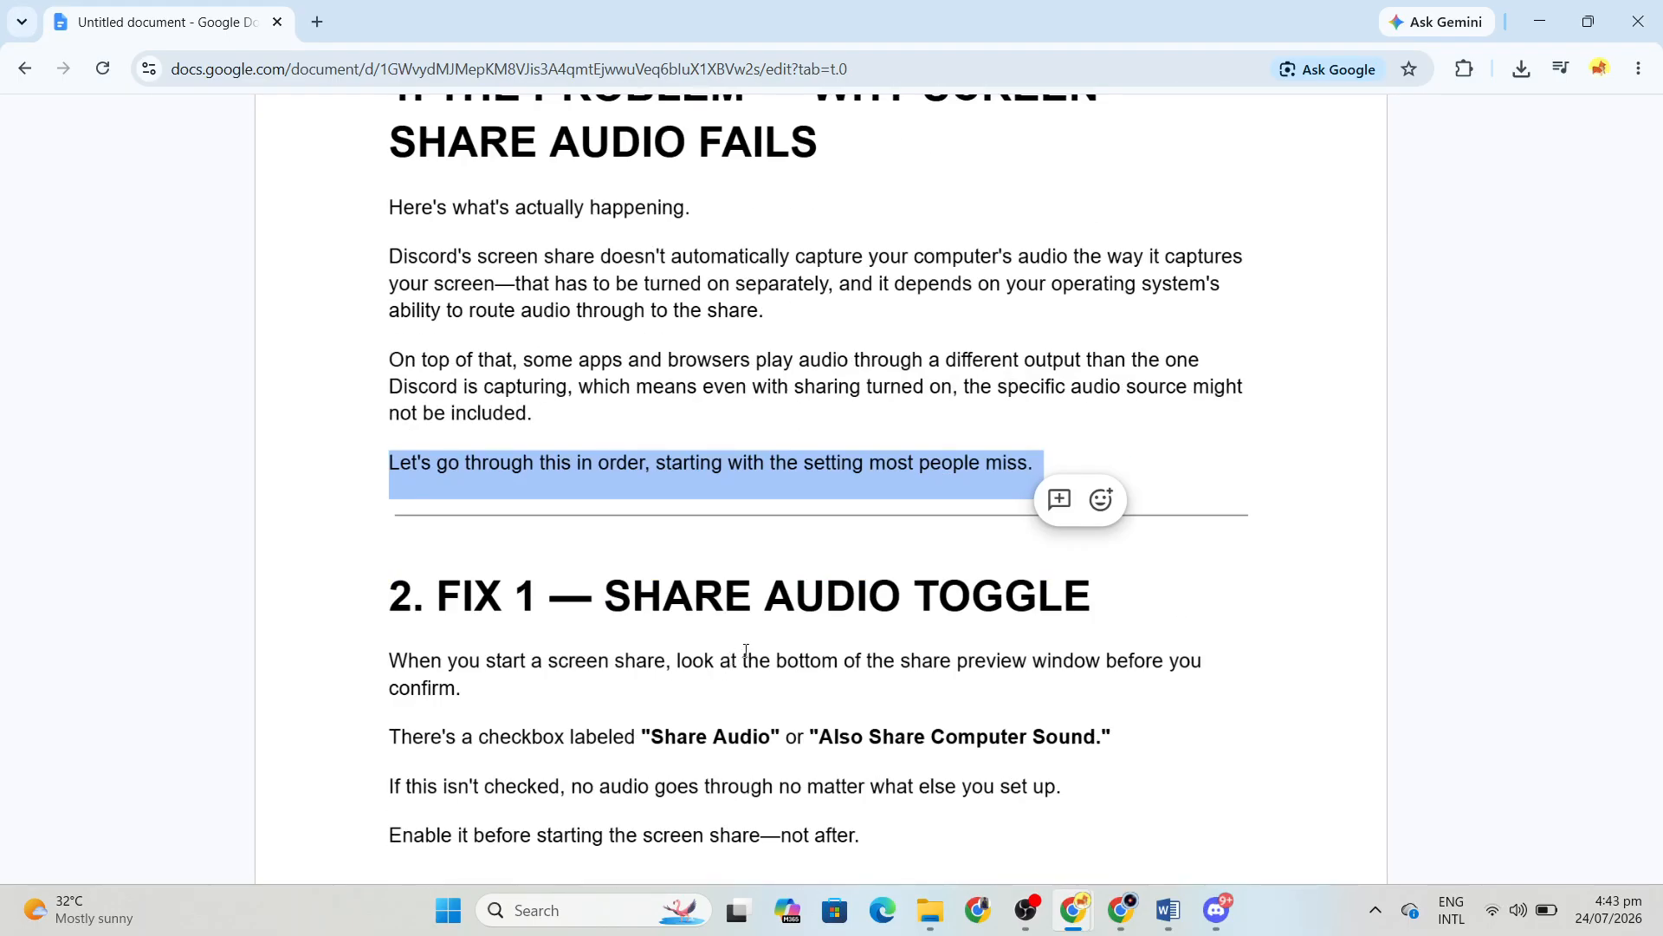
{"action": "scroll", "coordinate": [751, 602], "scroll_direction": "down", "scroll_amount": 3}
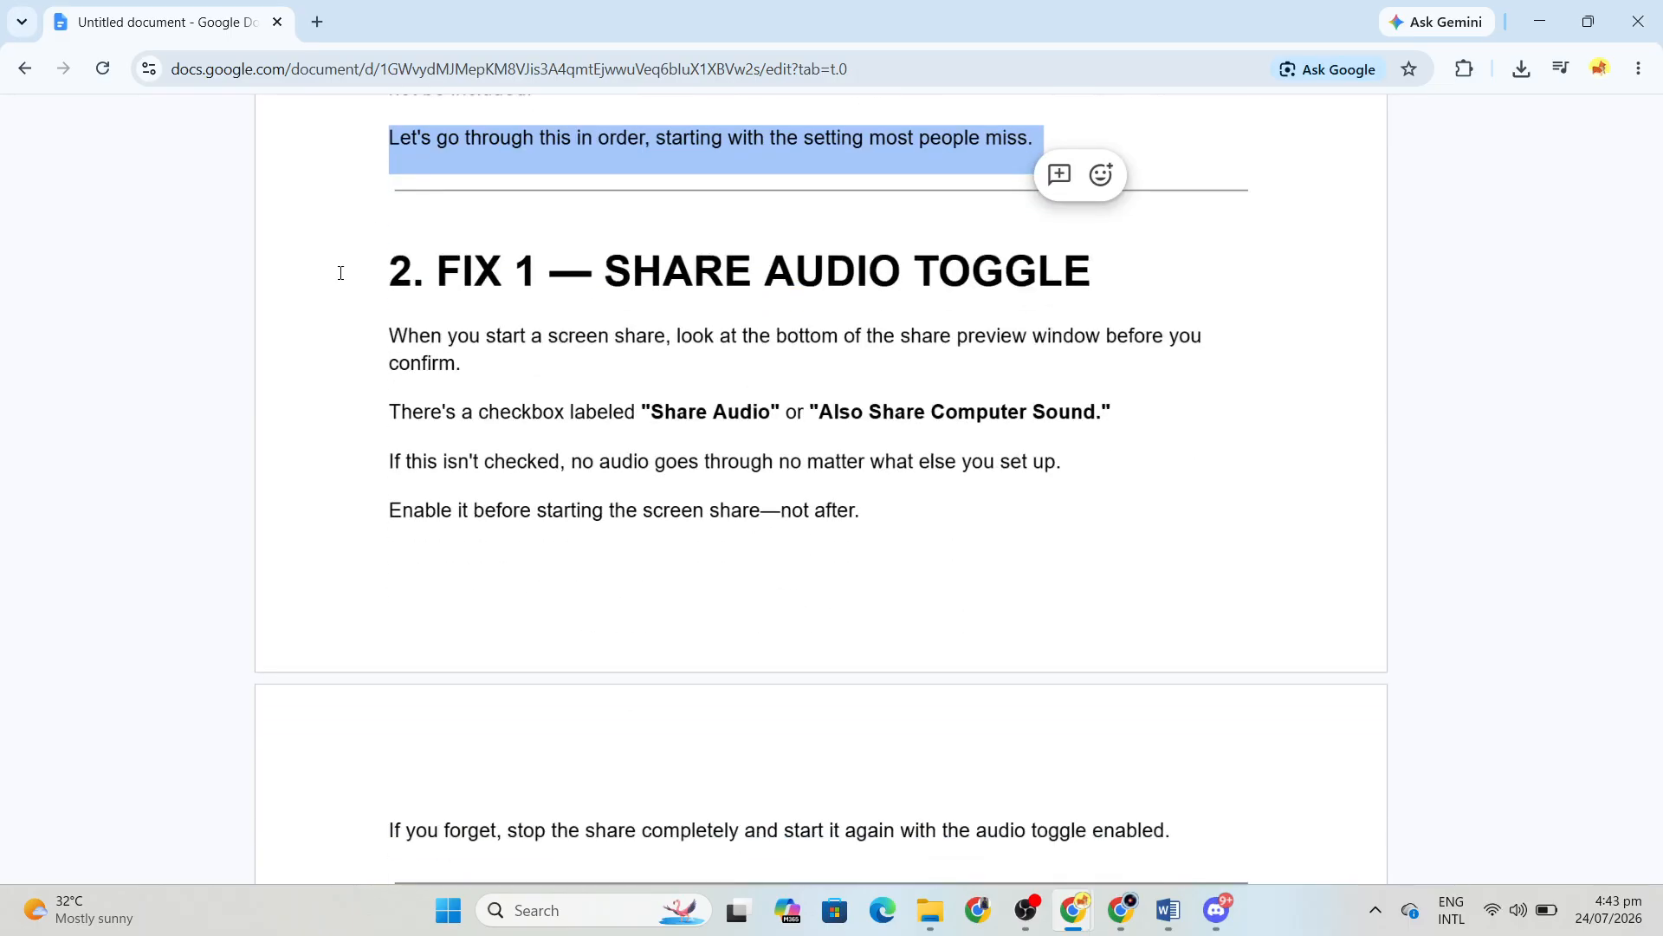
{"action": "left_click_drag", "start_coordinate": [341, 273], "coordinate": [1093, 273]}
Switch to Discord, check the microphone's input device options and open the full voice settings
{"action": "left_click", "coordinate": [1240, 925]}
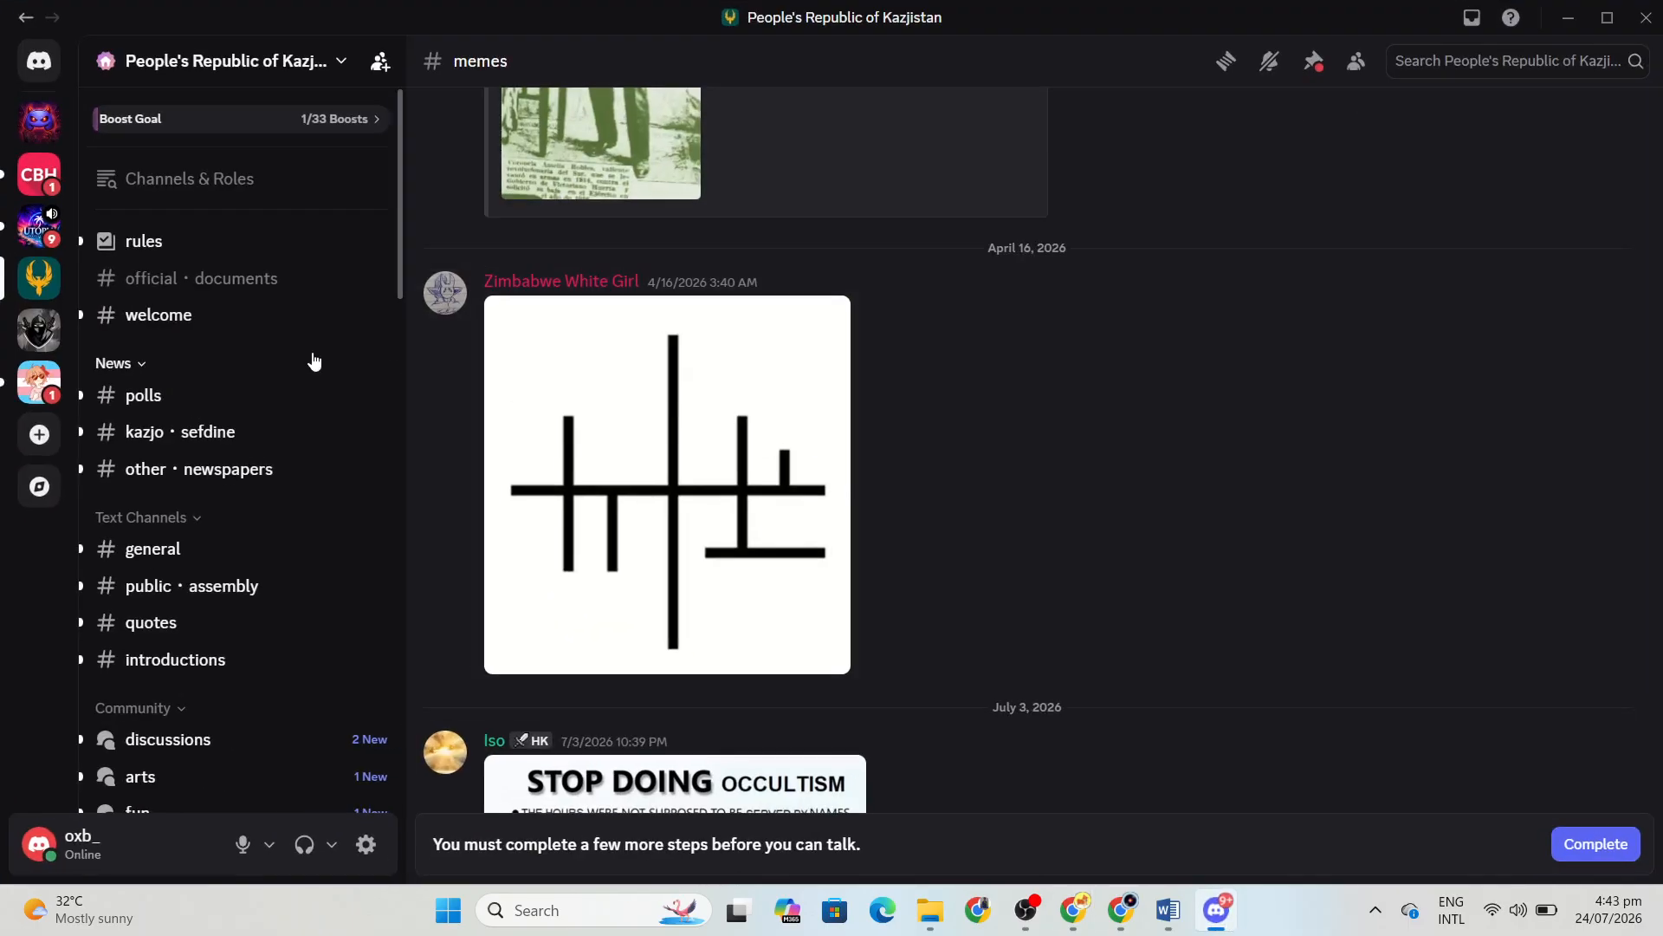
{"action": "scroll", "coordinate": [586, 390], "scroll_direction": "up", "scroll_amount": 5}
{"action": "scroll", "coordinate": [204, 464], "scroll_direction": "down", "scroll_amount": 5}
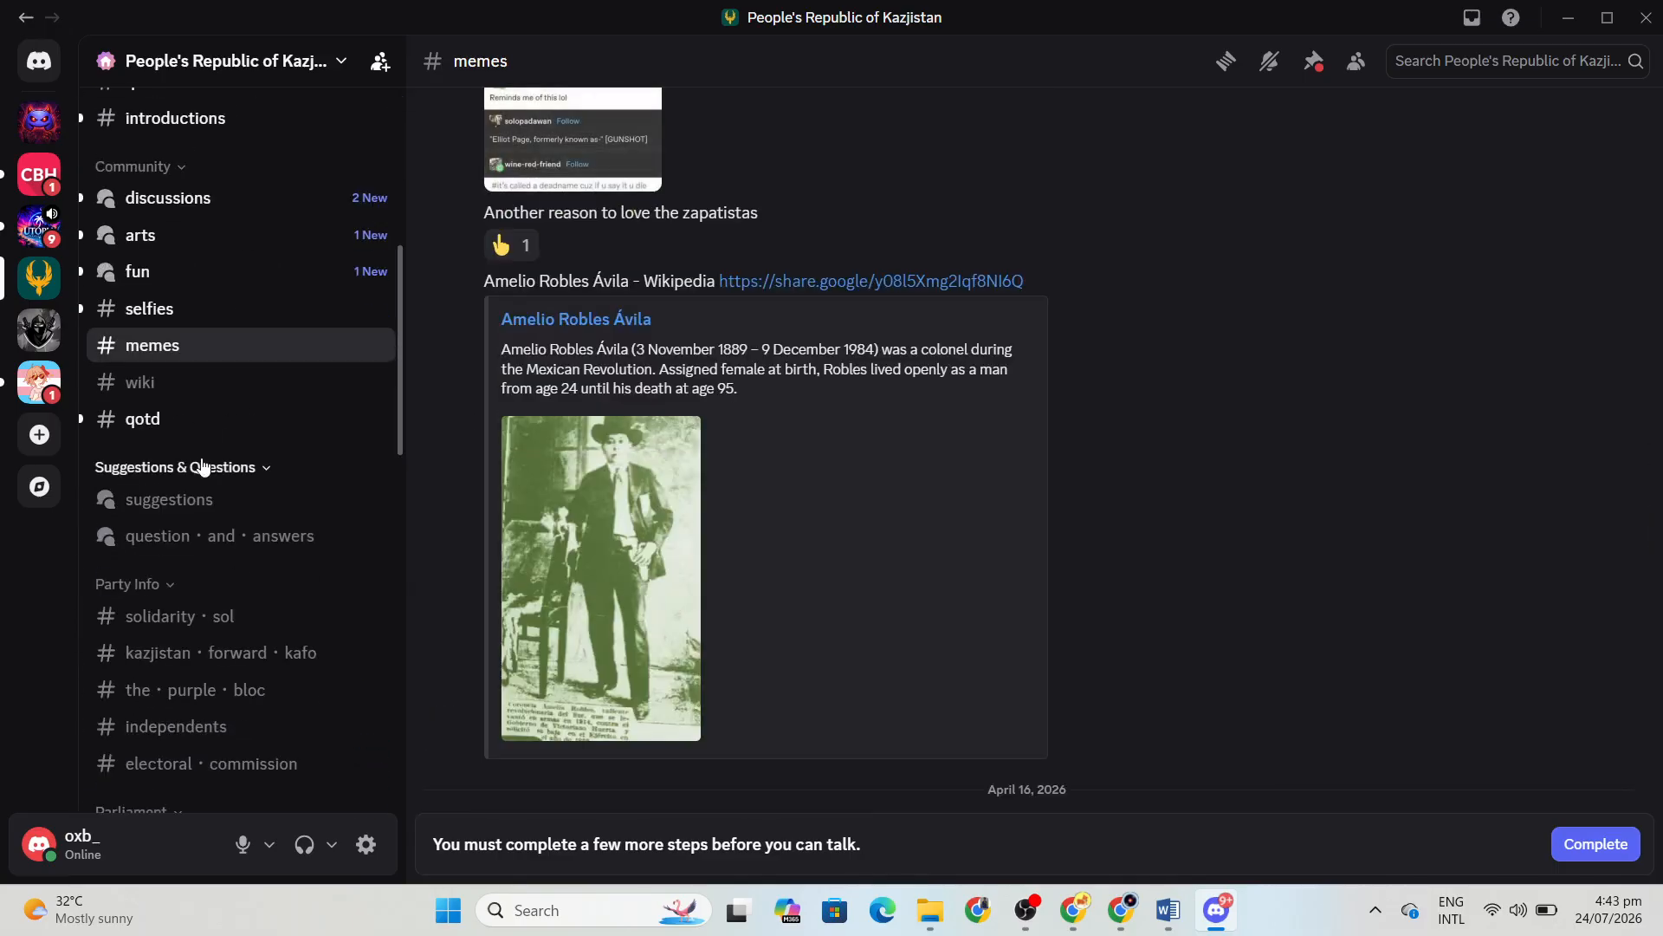
{"action": "left_click", "coordinate": [270, 847]}
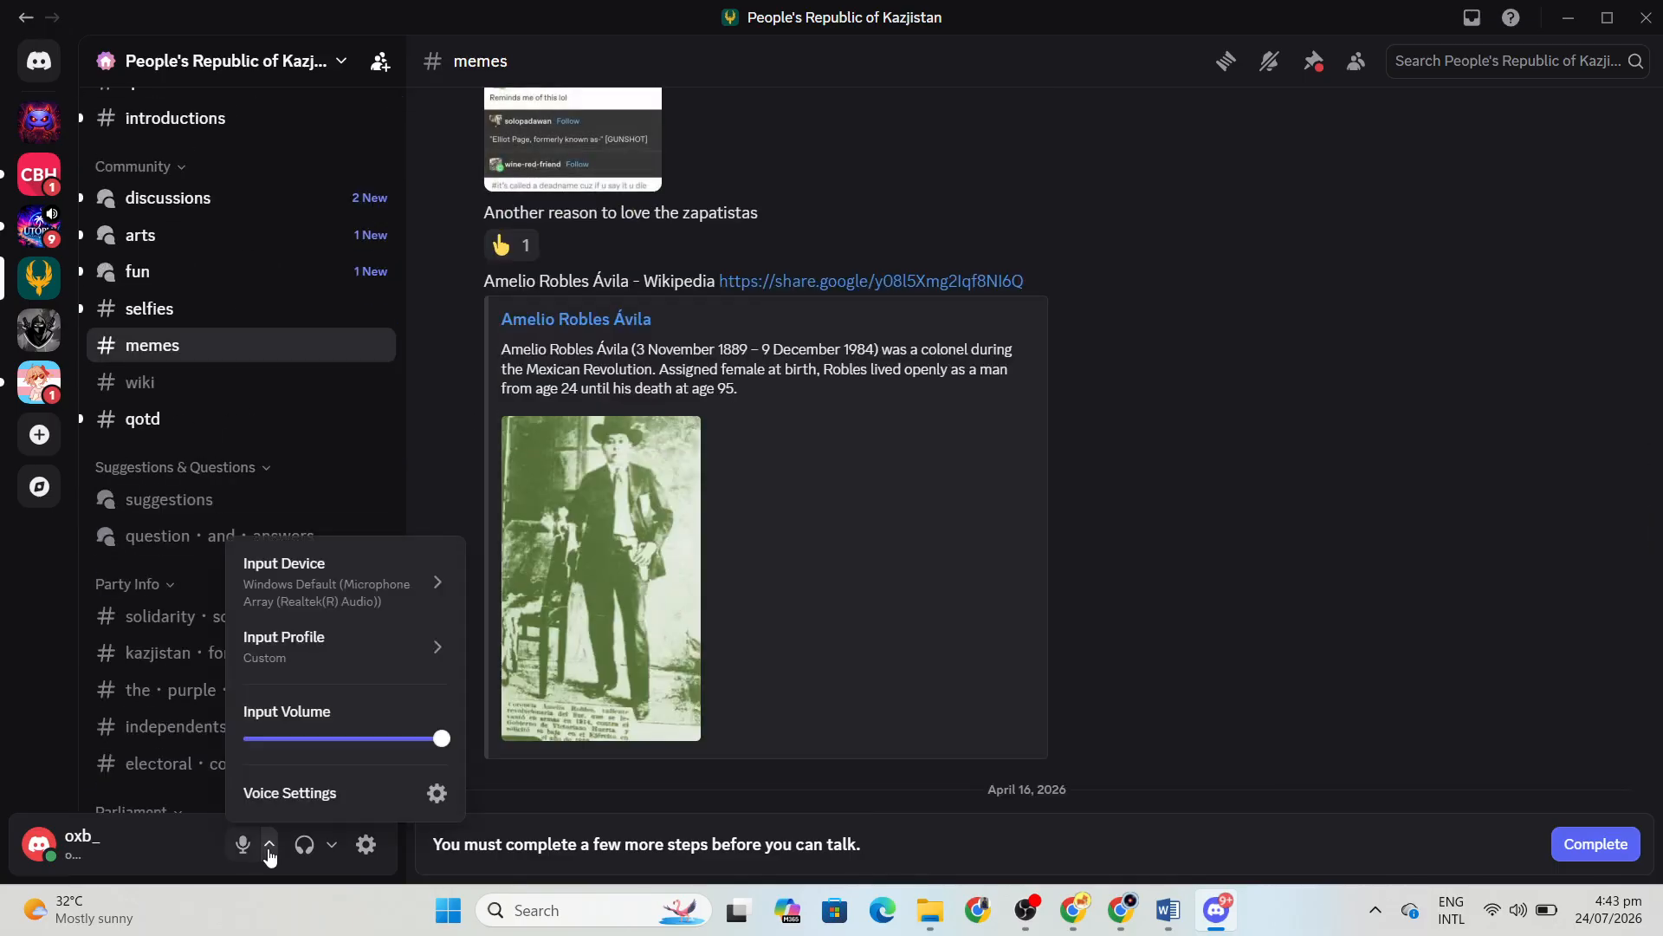
{"action": "mouse_move", "coordinate": [354, 566]}
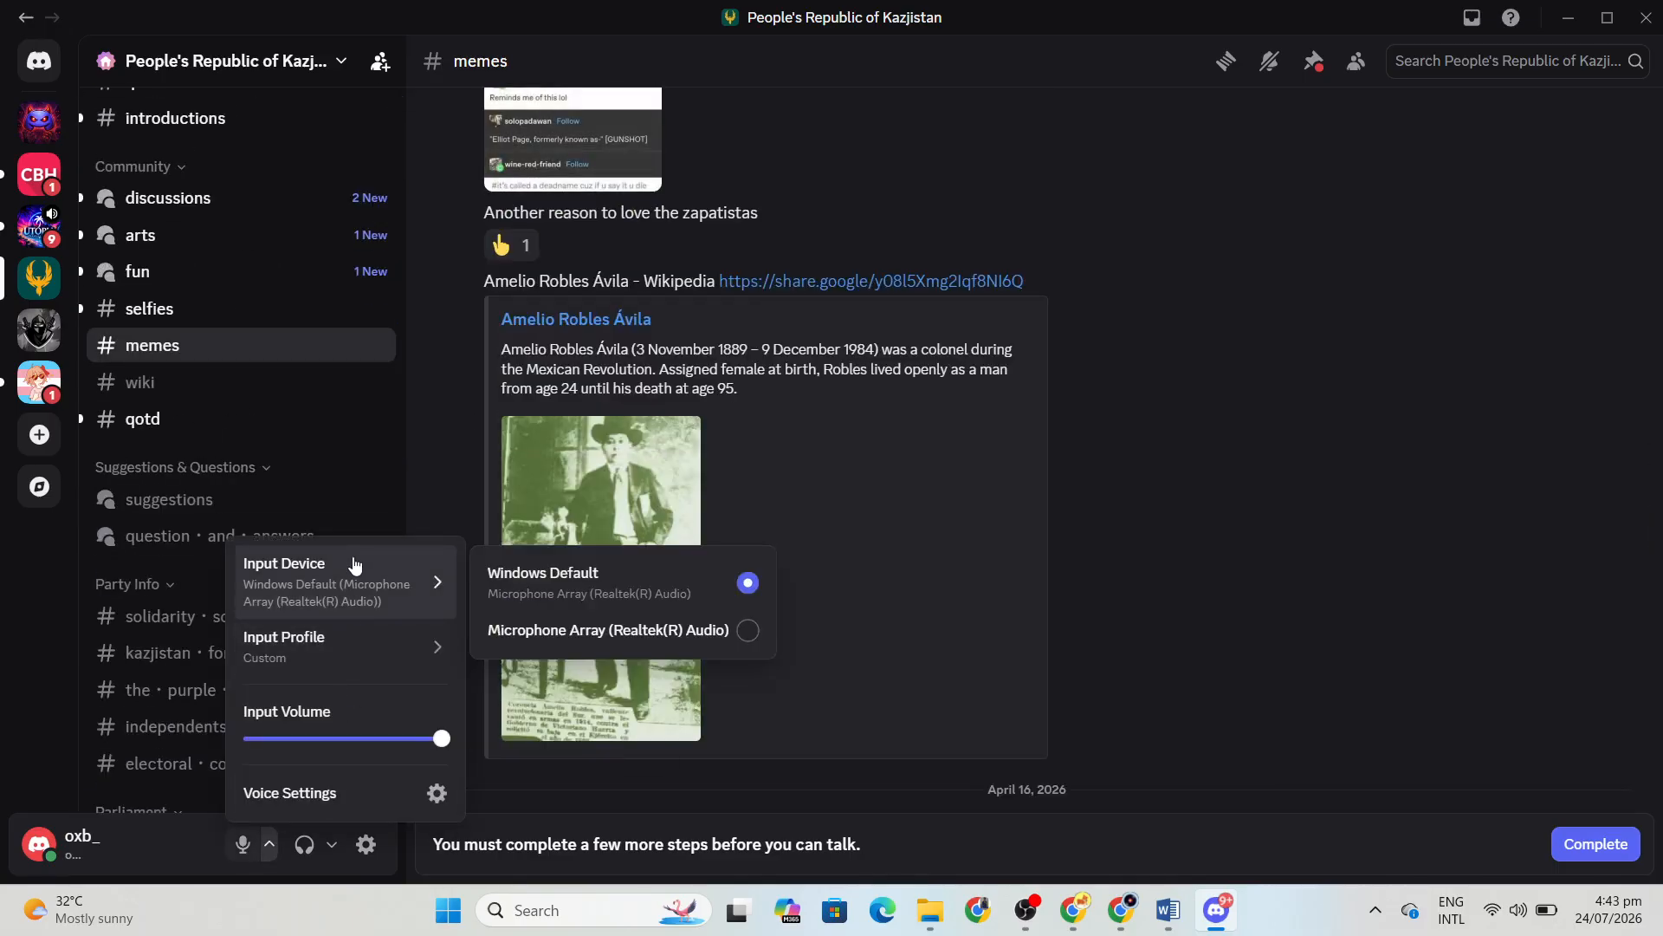
{"action": "left_click", "coordinate": [437, 795]}
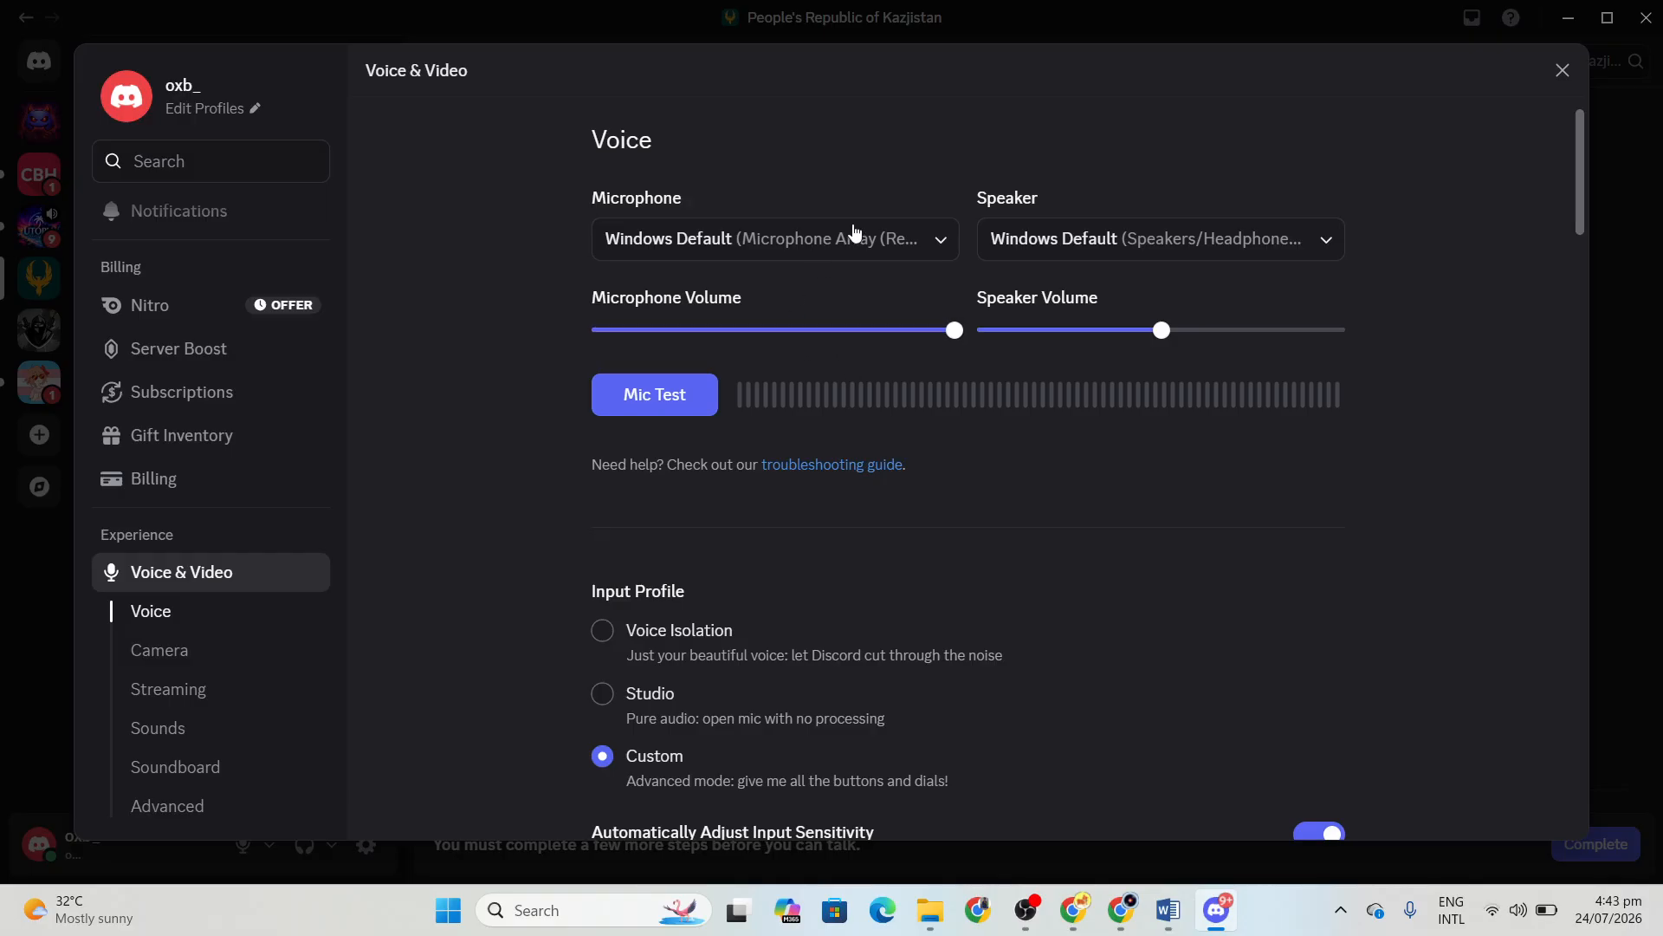
Review the Voice & Video settings for input profile, camera choices, streaming and sounds, and close the settings
{"action": "scroll", "coordinate": [829, 435], "scroll_direction": "down", "scroll_amount": 4}
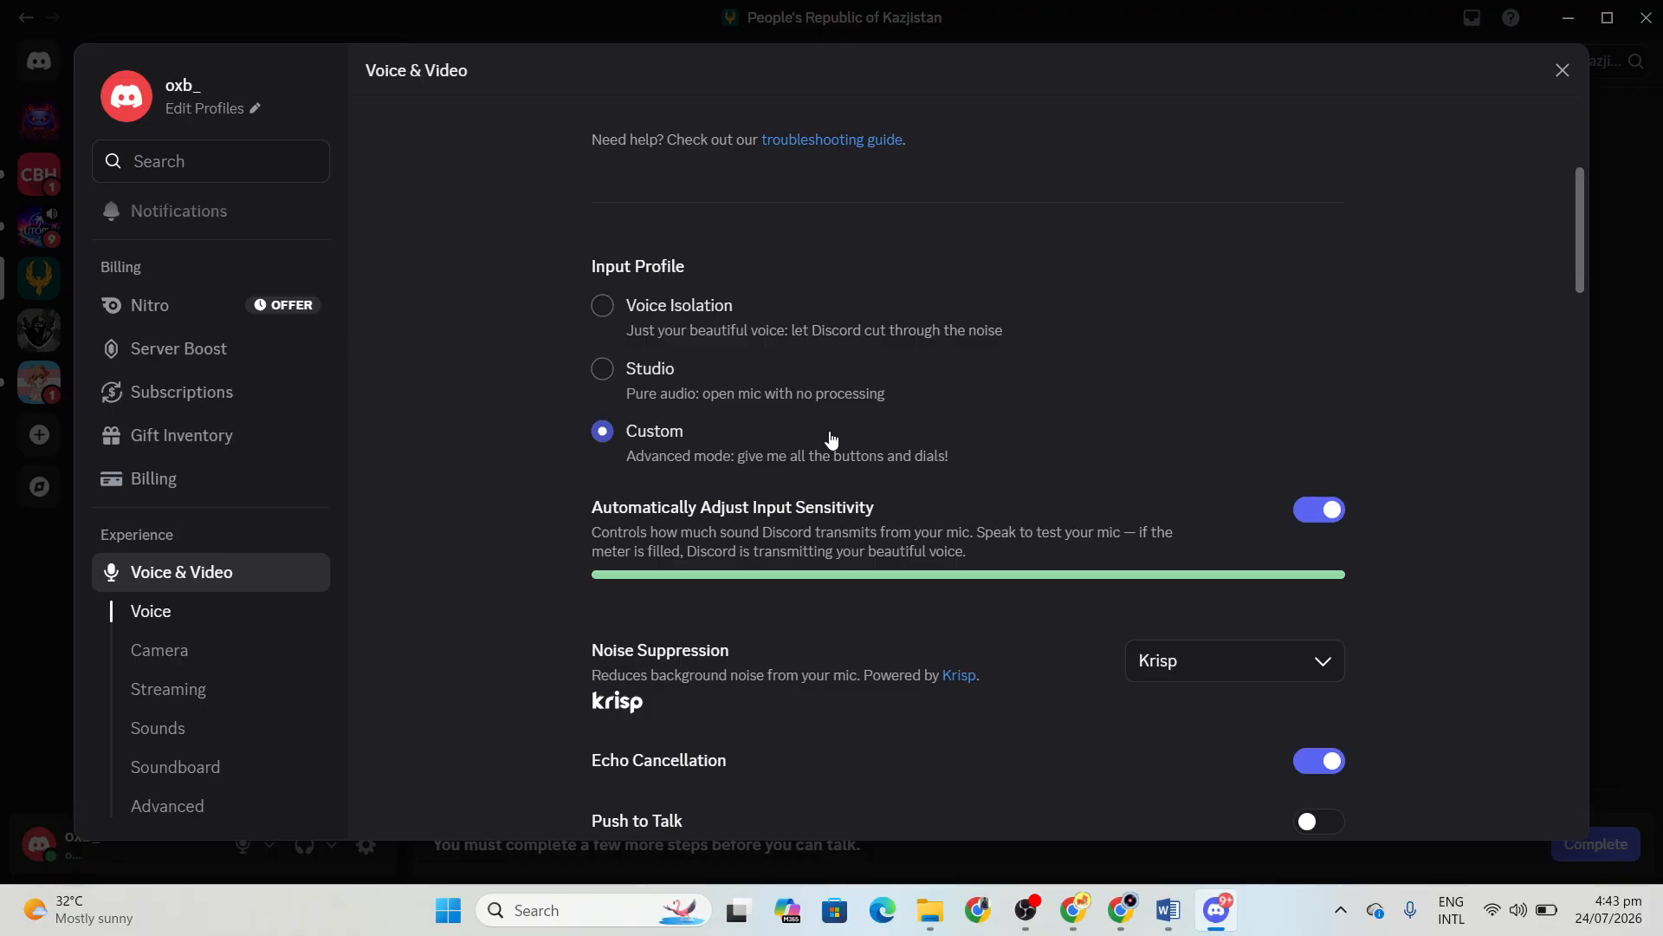
{"action": "scroll", "coordinate": [830, 440], "scroll_direction": "down", "scroll_amount": 4}
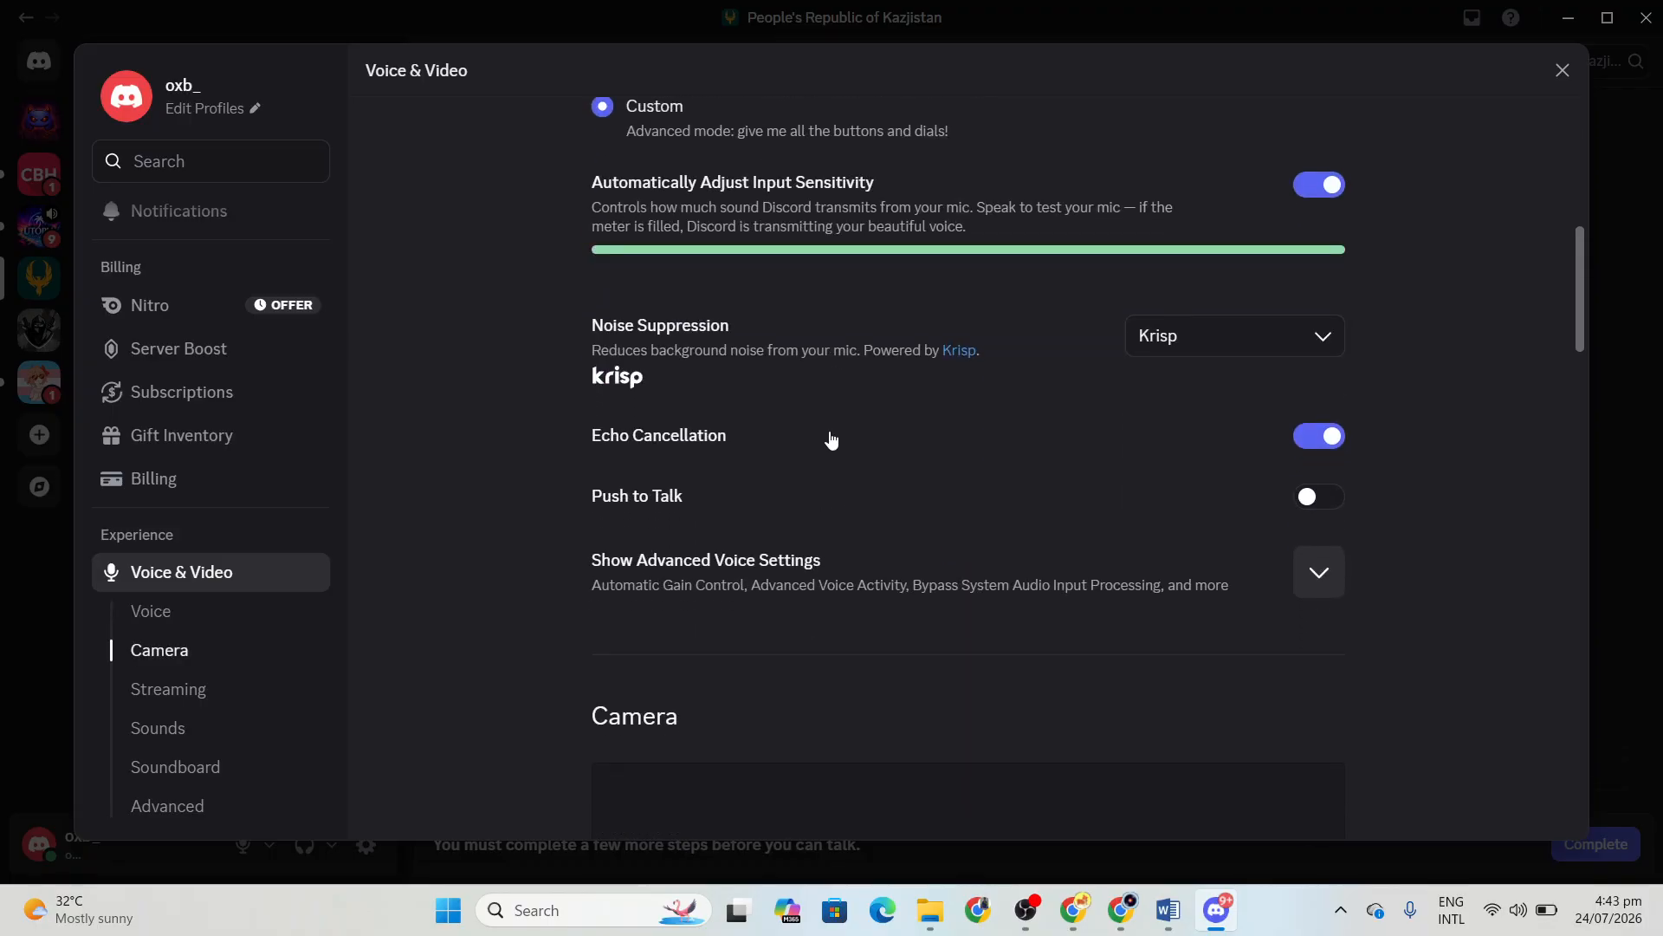
{"action": "scroll", "coordinate": [831, 439], "scroll_direction": "down", "scroll_amount": 4}
{"action": "scroll", "coordinate": [830, 438], "scroll_direction": "down", "scroll_amount": 4}
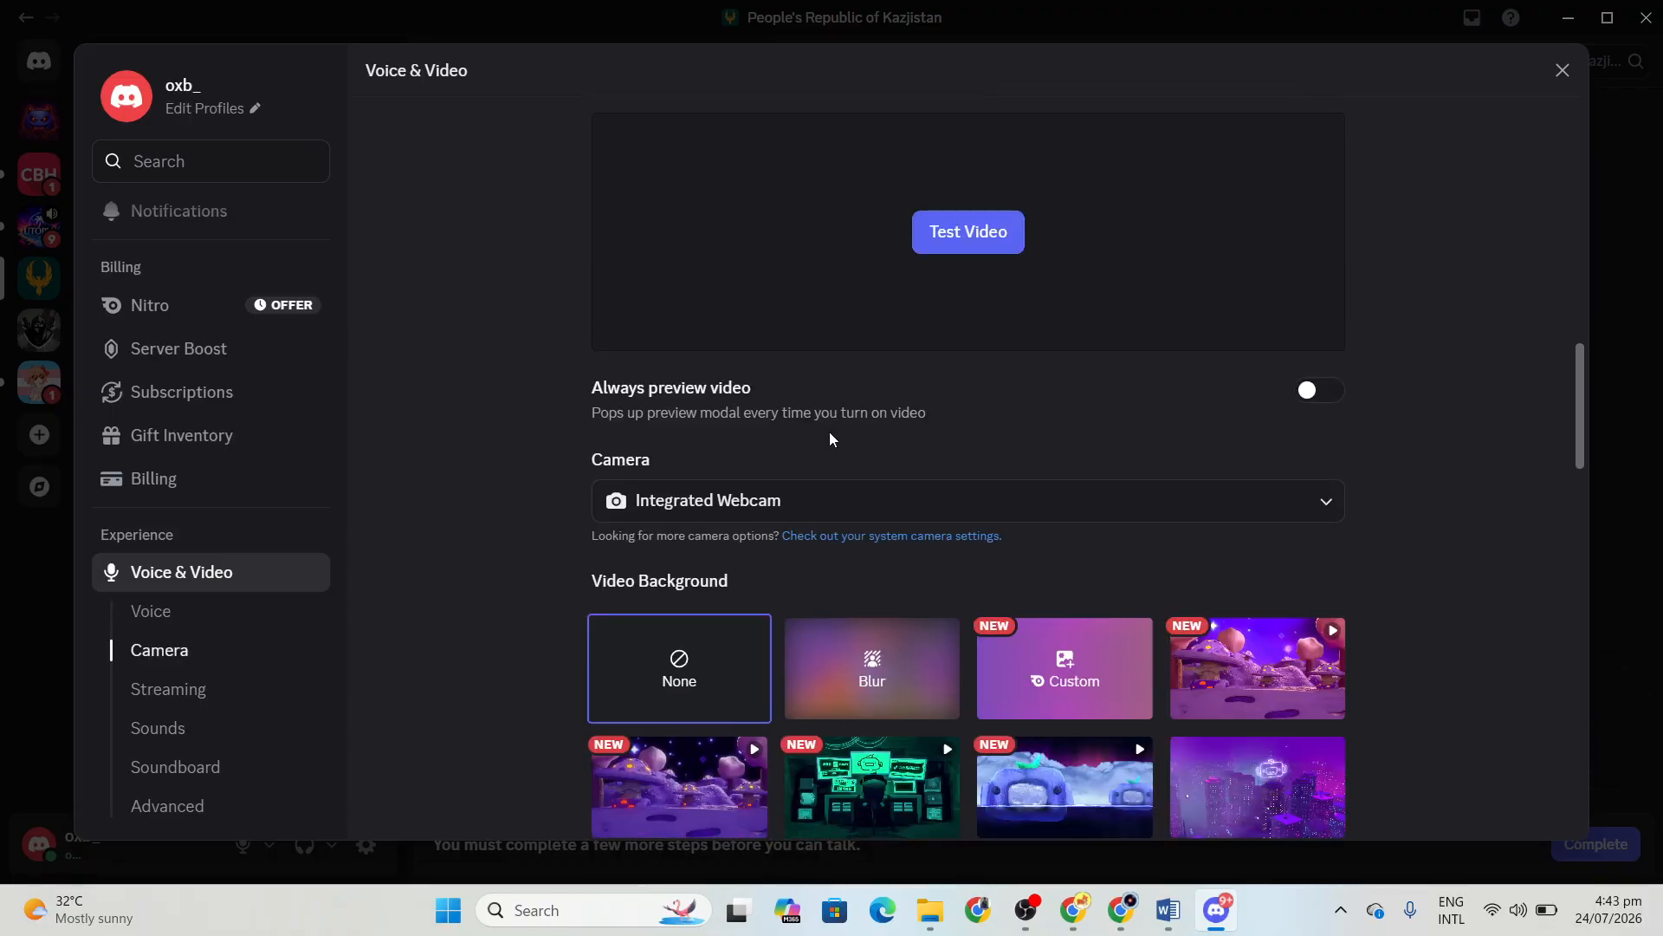
{"action": "left_click", "coordinate": [846, 507]}
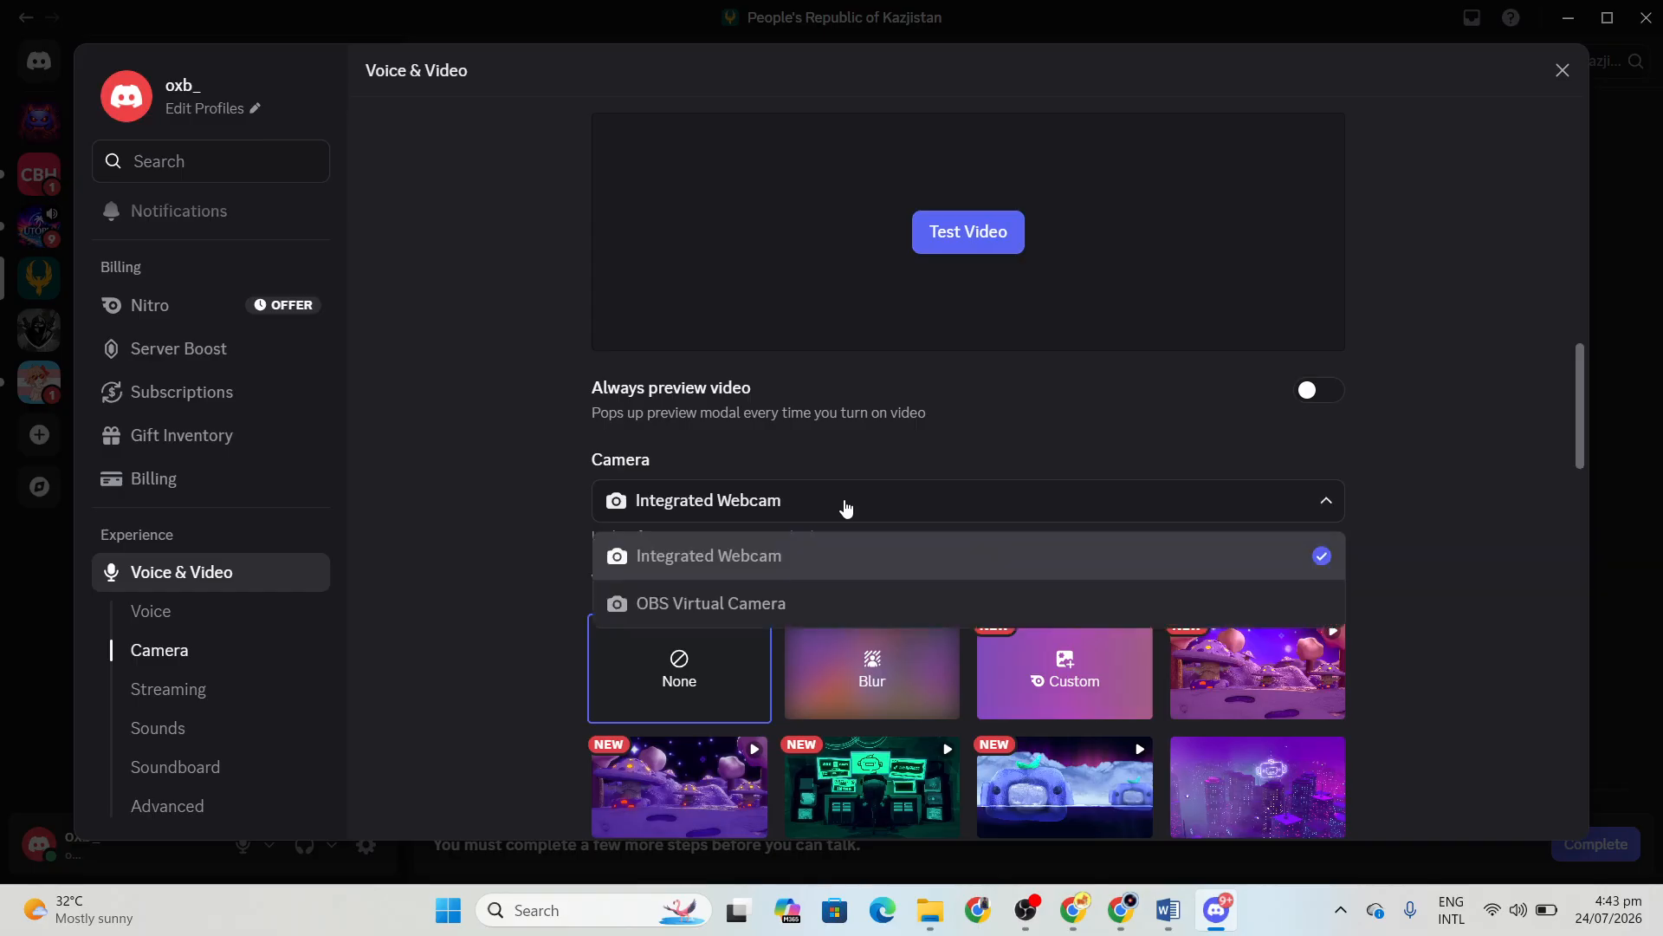
{"action": "left_click", "coordinate": [846, 507]}
{"action": "scroll", "coordinate": [846, 506], "scroll_direction": "down", "scroll_amount": 4}
{"action": "scroll", "coordinate": [847, 507], "scroll_direction": "down", "scroll_amount": 5}
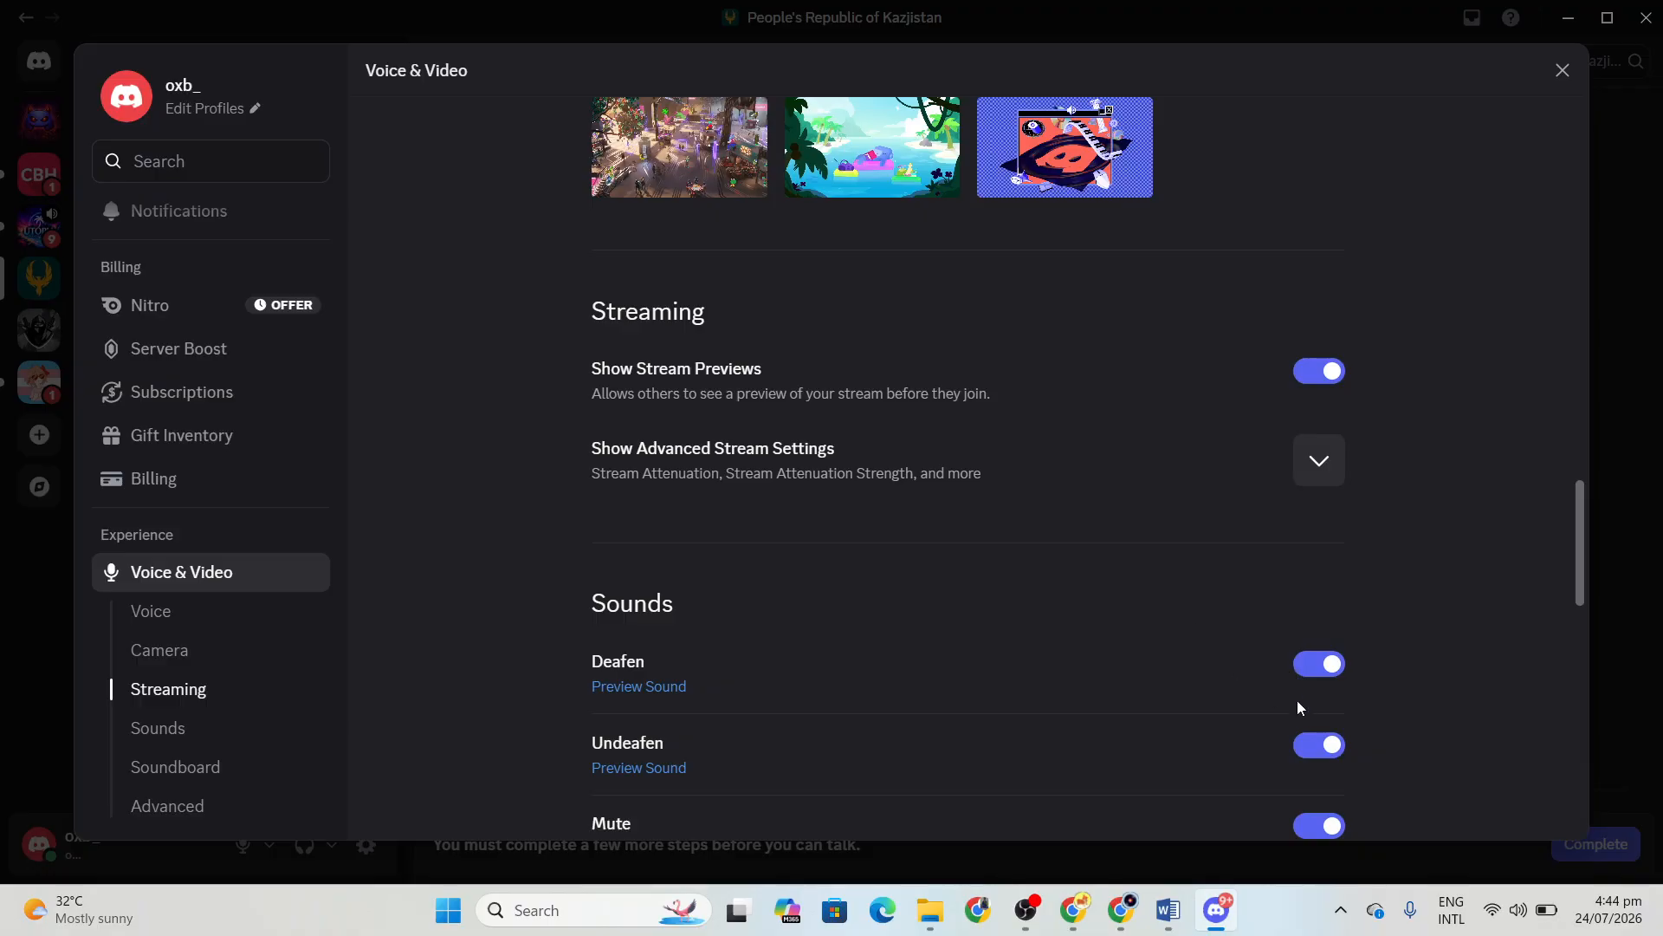
{"action": "scroll", "coordinate": [1297, 700], "scroll_direction": "down", "scroll_amount": 3}
{"action": "left_click", "coordinate": [1562, 70]}
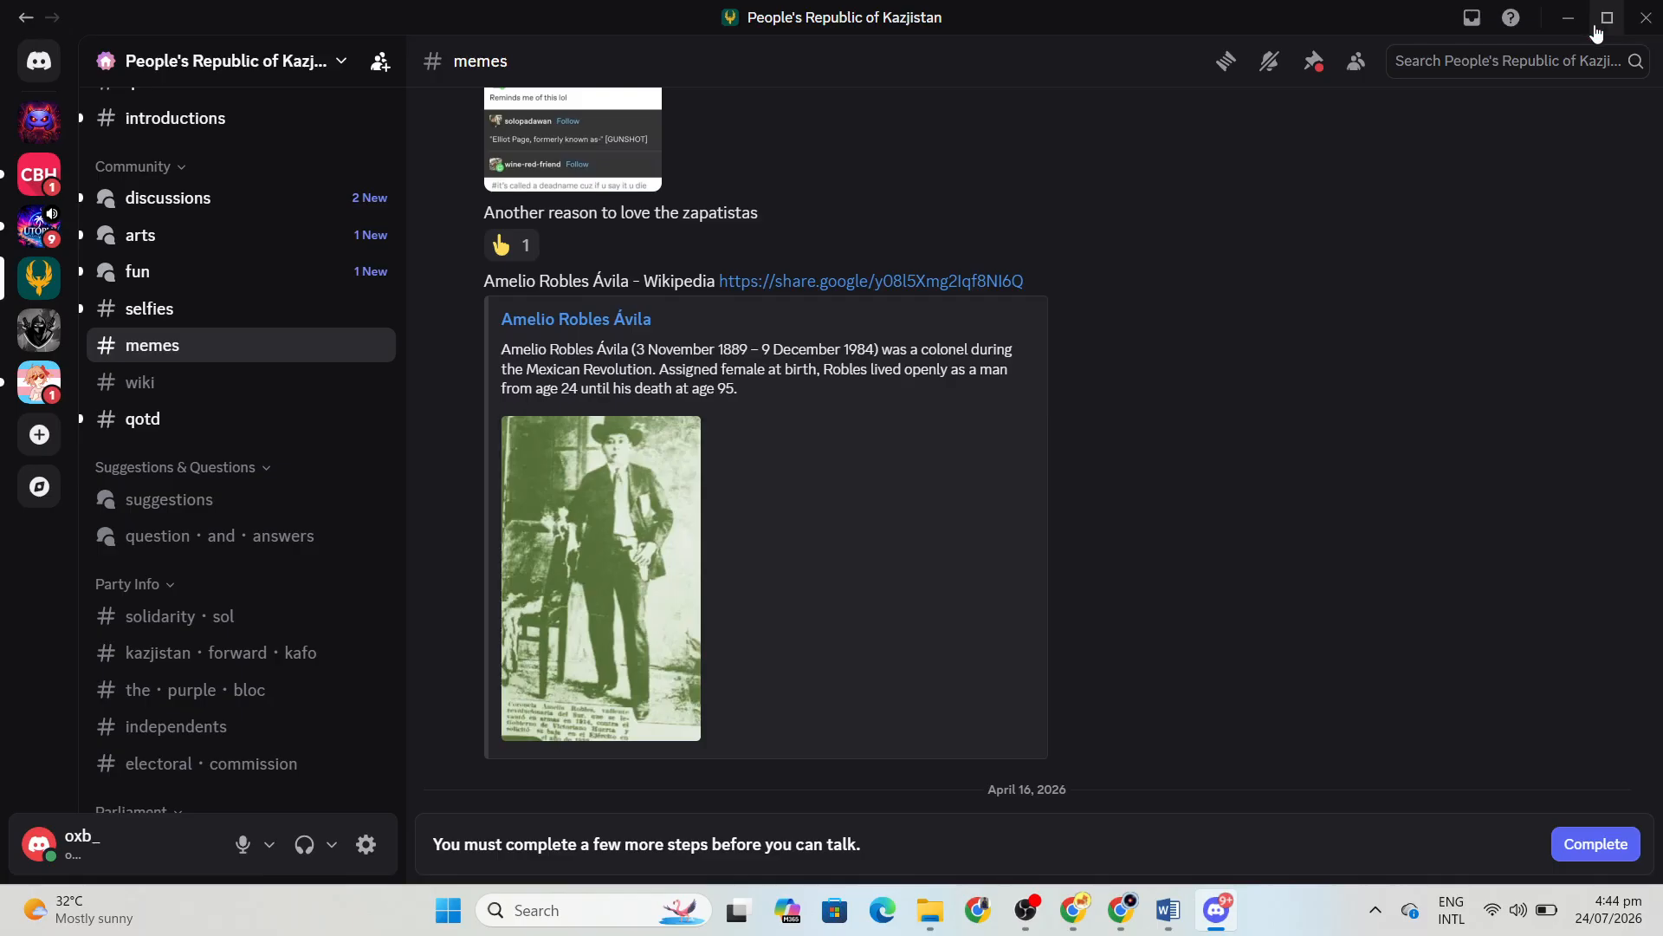
Return to the document and read Fix 2 on output settings and Fix 3 on app-specific audio, highlighting the WASAPI Exclusive advice
{"action": "left_click", "coordinate": [1607, 17]}
{"action": "left_click", "coordinate": [1444, 92]}
{"action": "scroll", "coordinate": [639, 441], "scroll_direction": "down", "scroll_amount": 8}
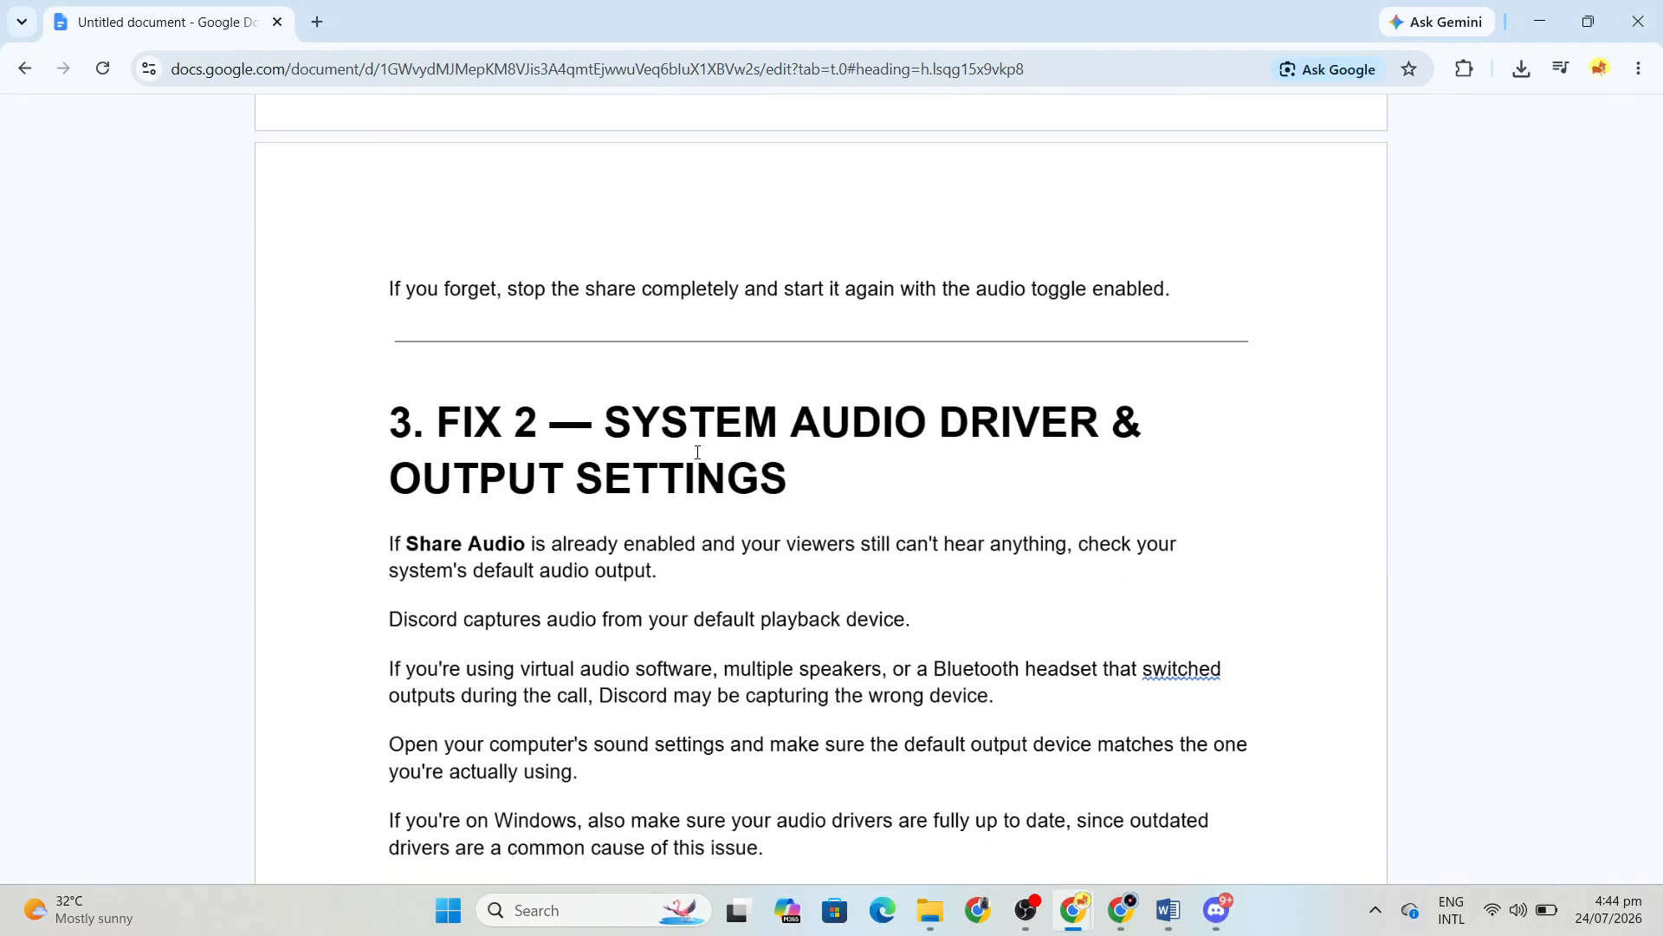
{"action": "scroll", "coordinate": [725, 442], "scroll_direction": "down", "scroll_amount": 1}
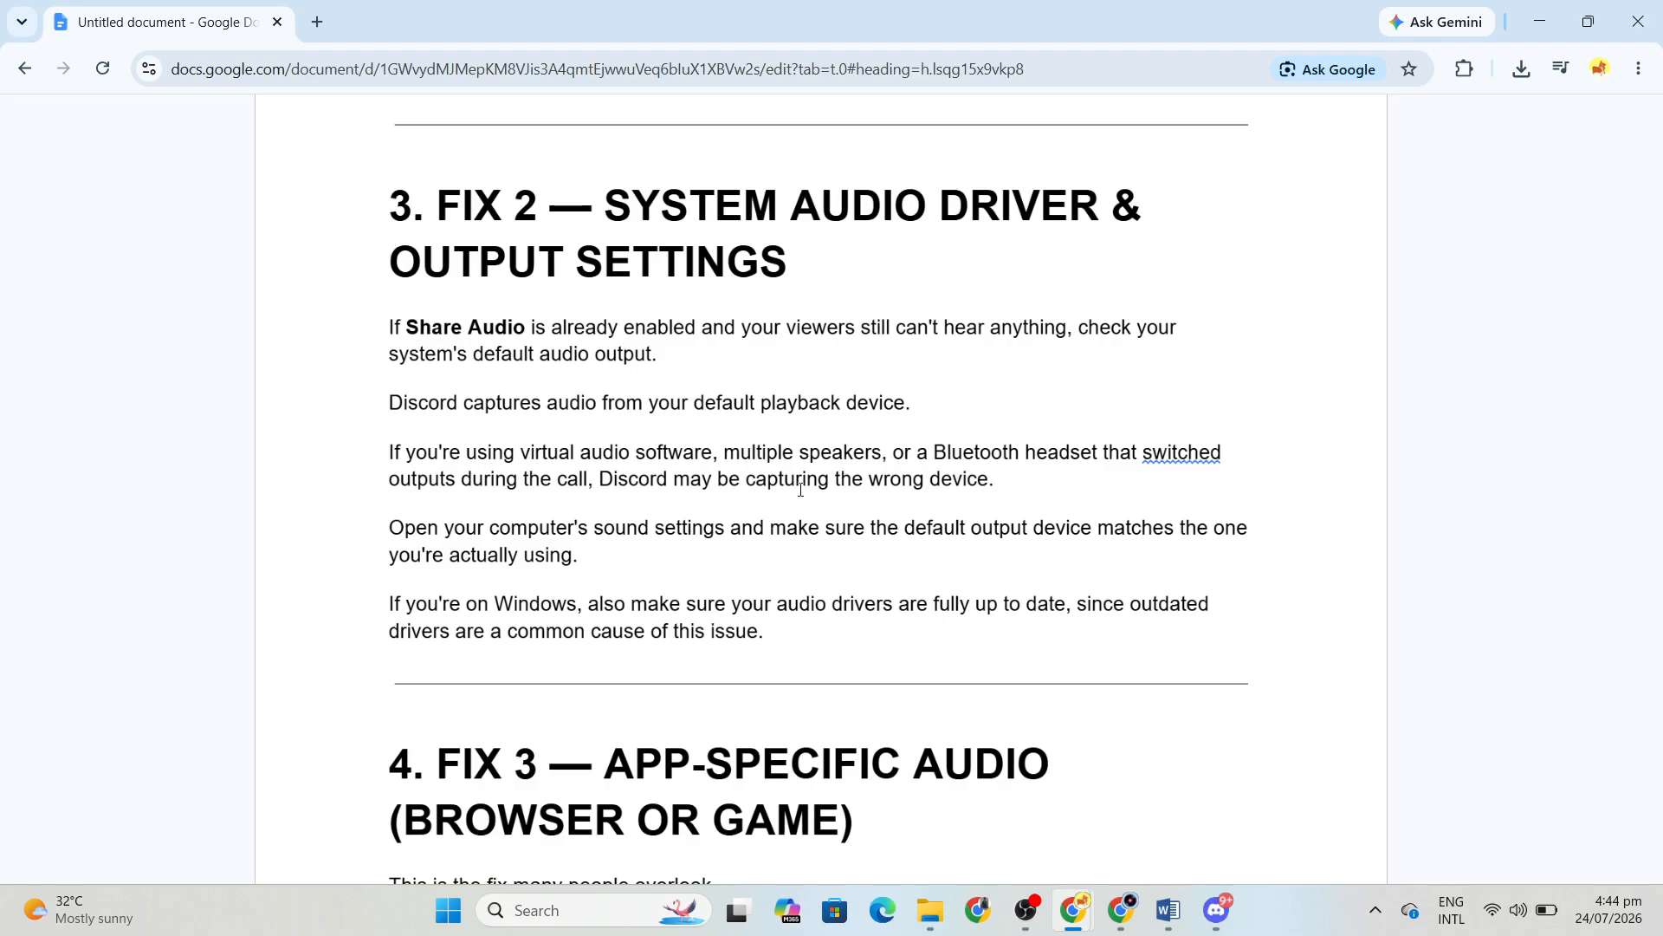
{"action": "scroll", "coordinate": [881, 479], "scroll_direction": "down", "scroll_amount": 5}
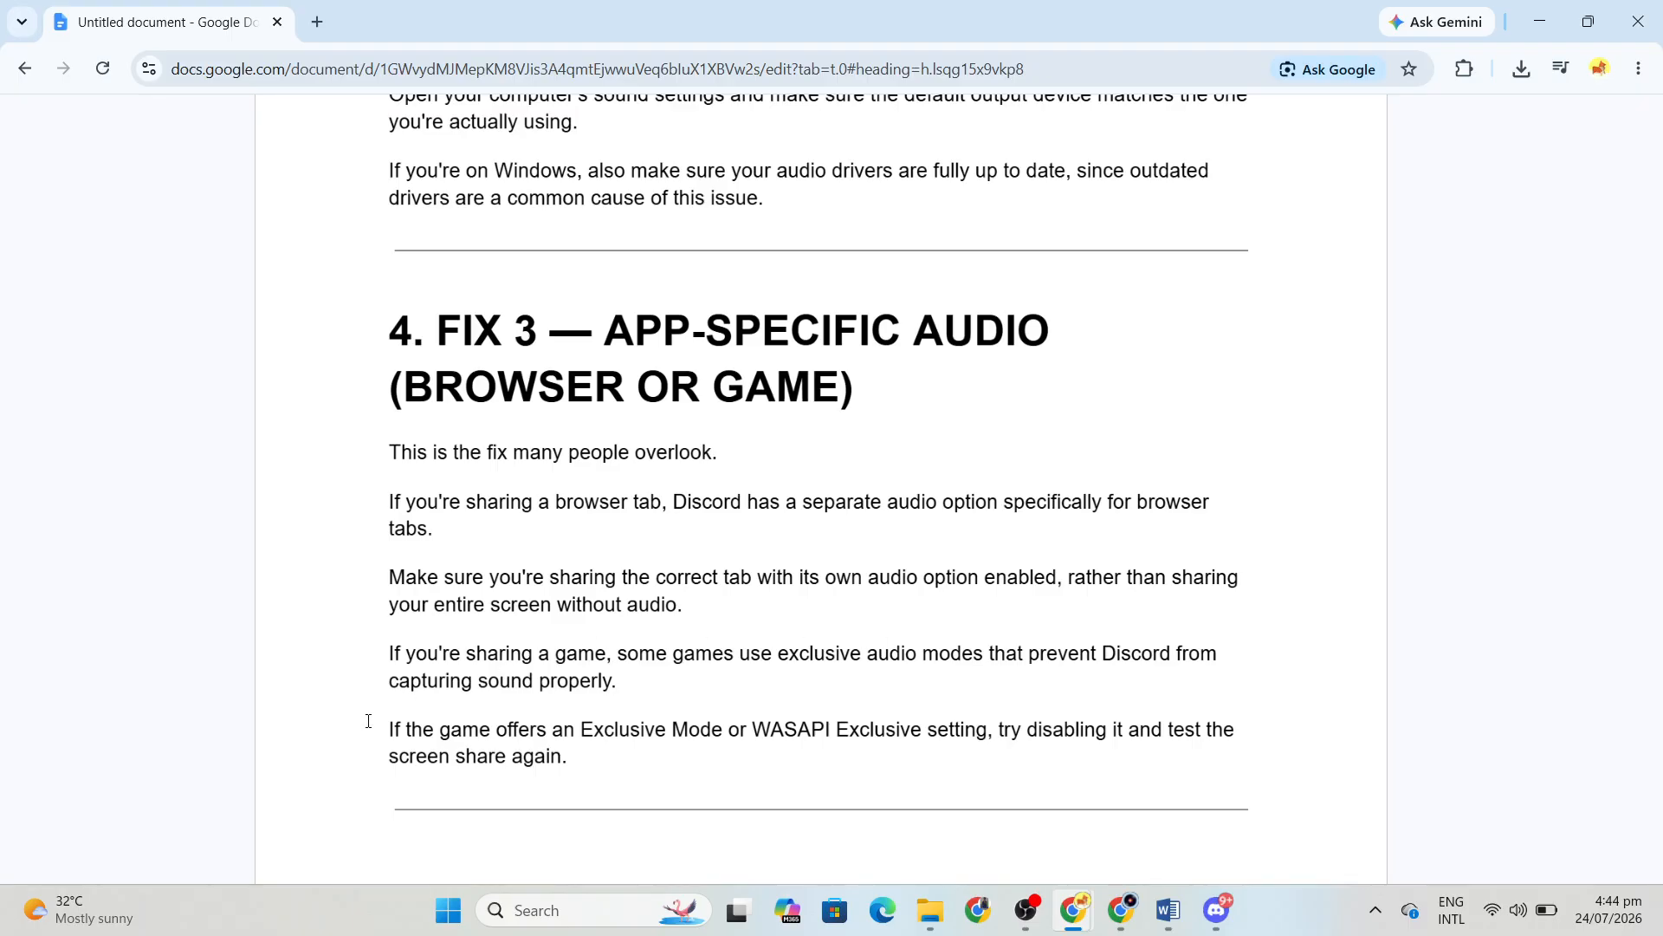
{"action": "left_click_drag", "start_coordinate": [368, 721], "coordinate": [981, 730]}
{"action": "left_click", "coordinate": [837, 729]}
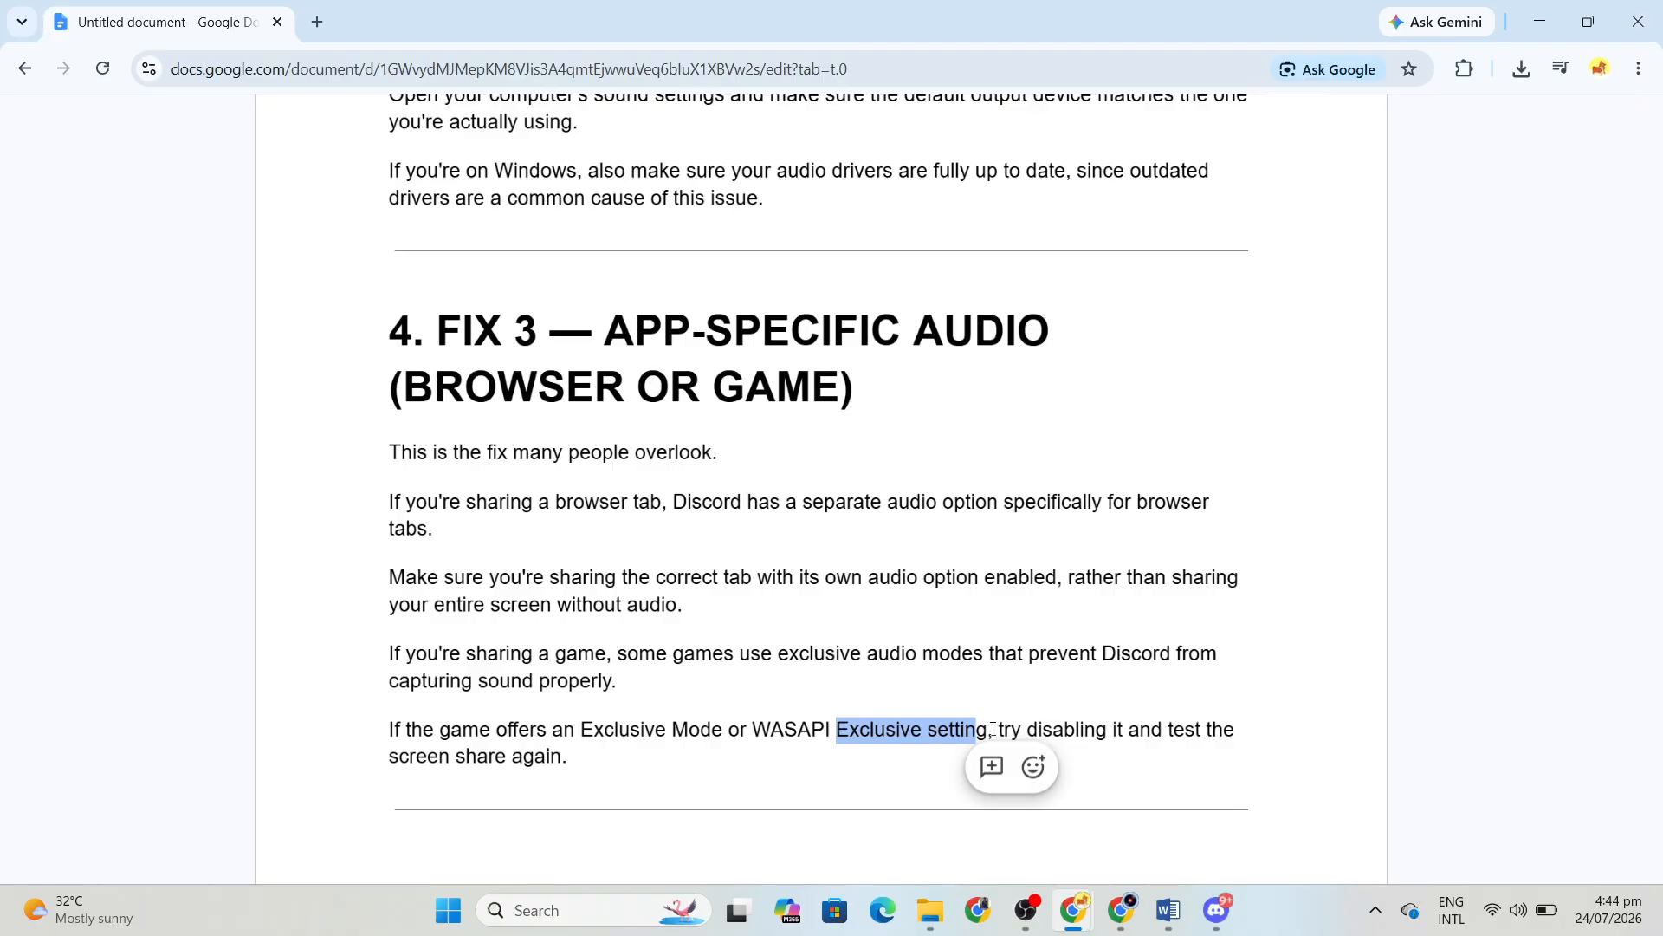
Read Fix 4 on restarting Discord and checking permissions, highlighting the advice to fully quit and reopen the application
{"action": "scroll", "coordinate": [1020, 723], "scroll_direction": "down", "scroll_amount": 9}
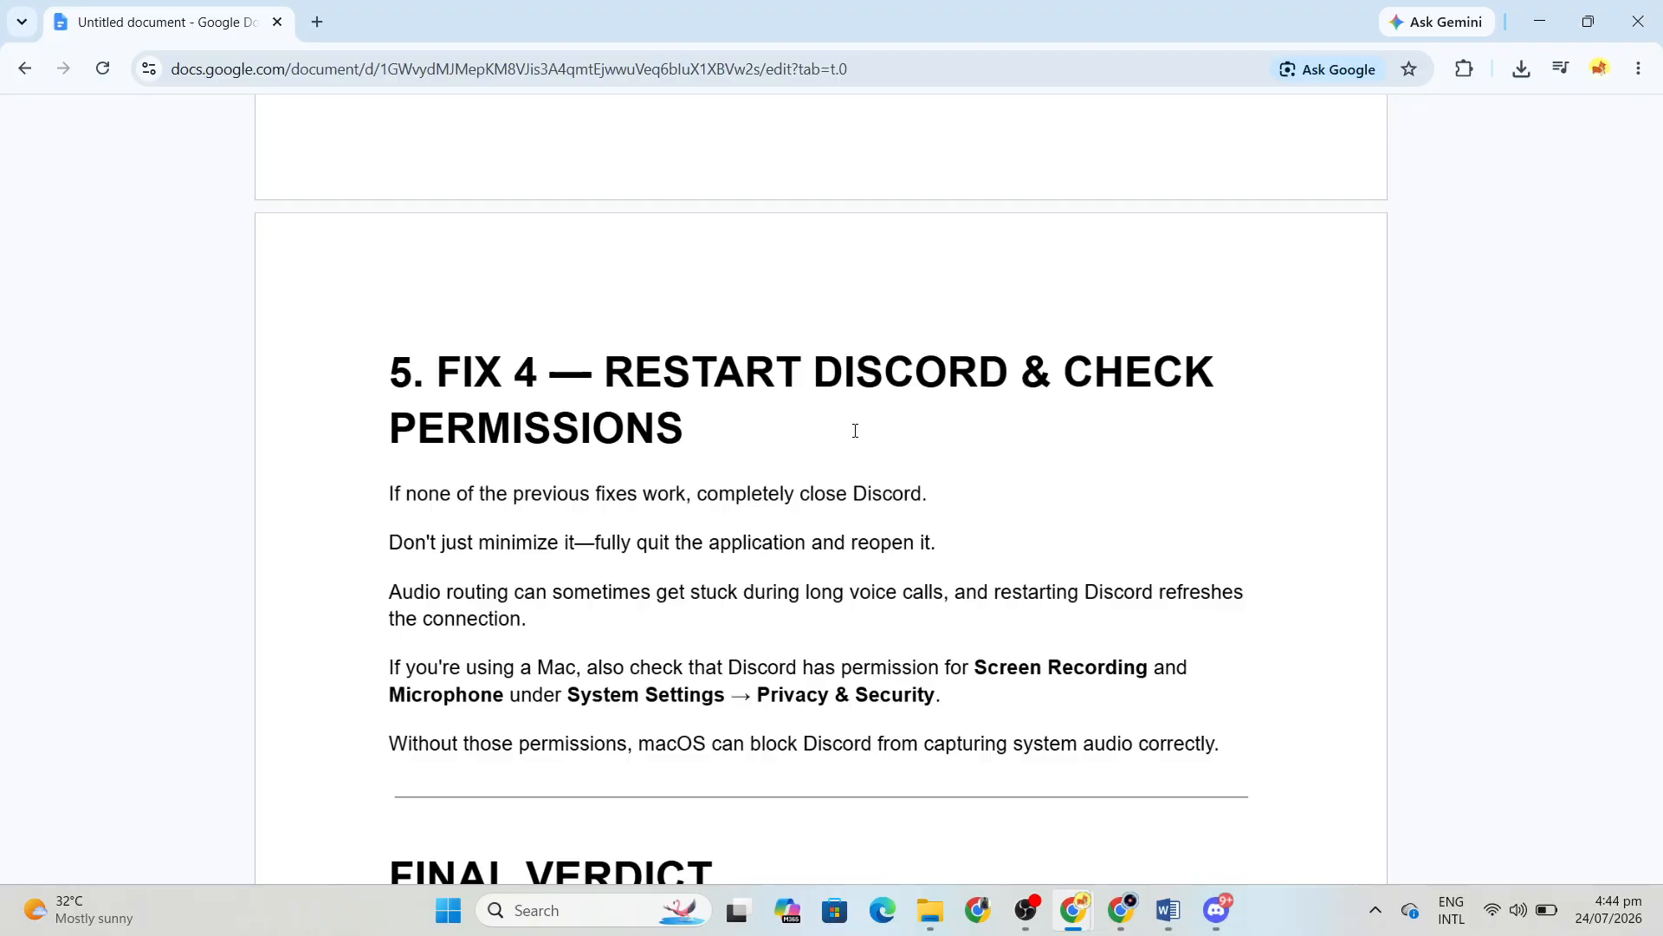
{"action": "left_click_drag", "start_coordinate": [702, 498], "coordinate": [935, 483]}
{"action": "left_click", "coordinate": [664, 493]}
{"action": "left_click_drag", "start_coordinate": [390, 543], "coordinate": [579, 479]}
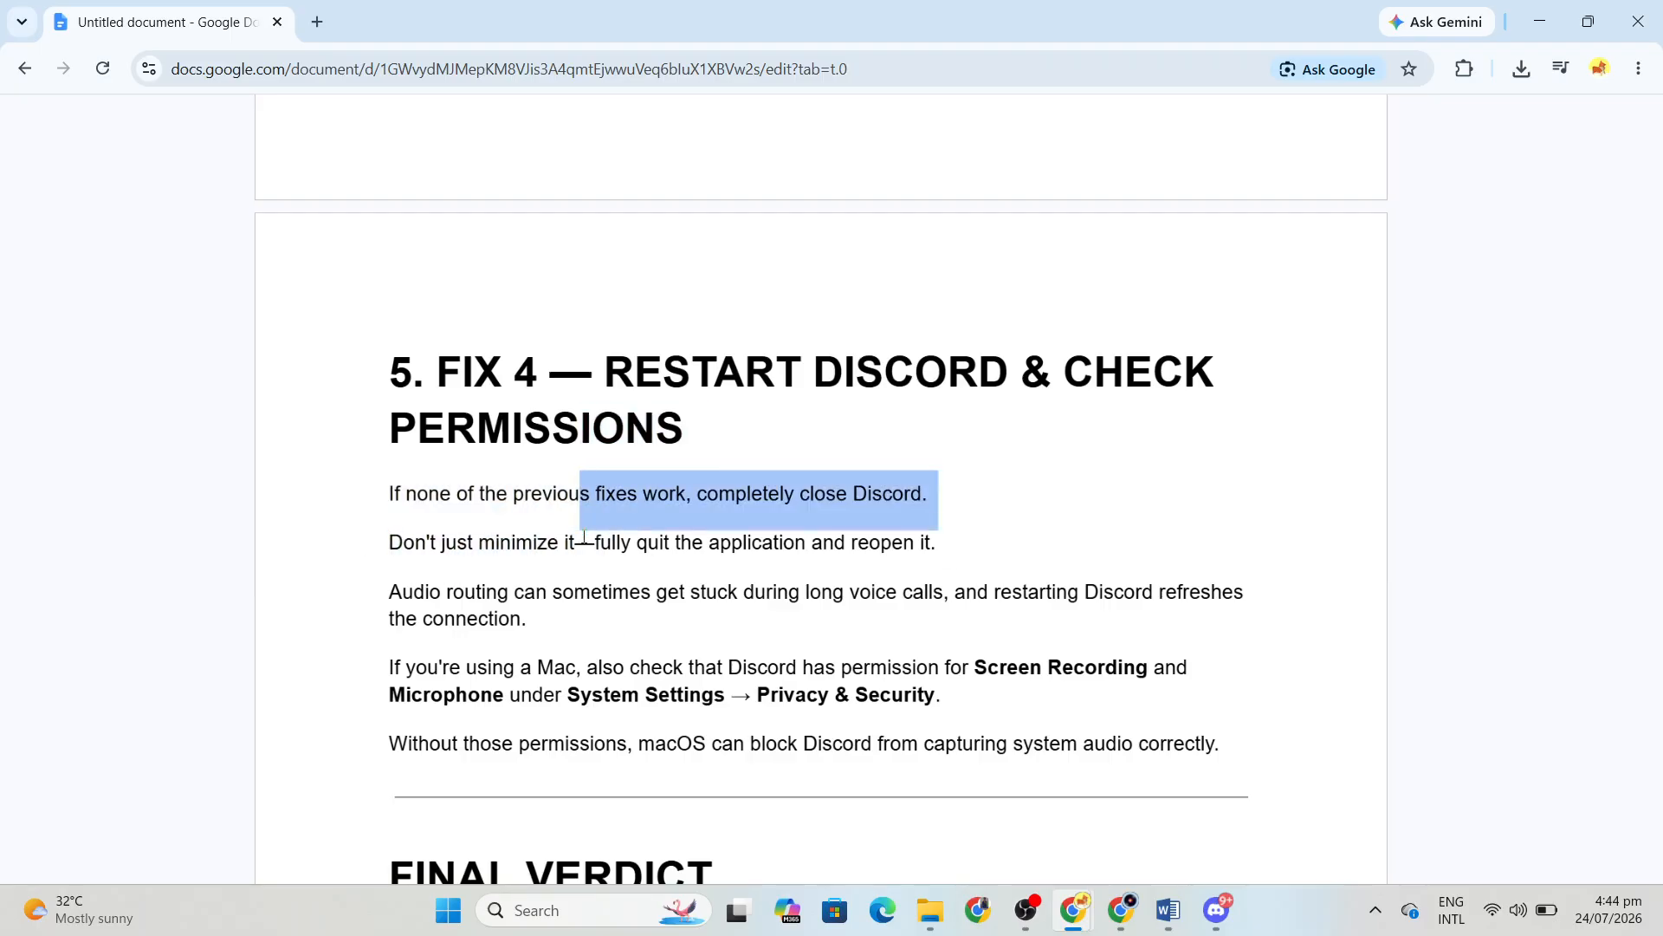
{"action": "left_click_drag", "start_coordinate": [594, 542], "coordinate": [938, 542]}
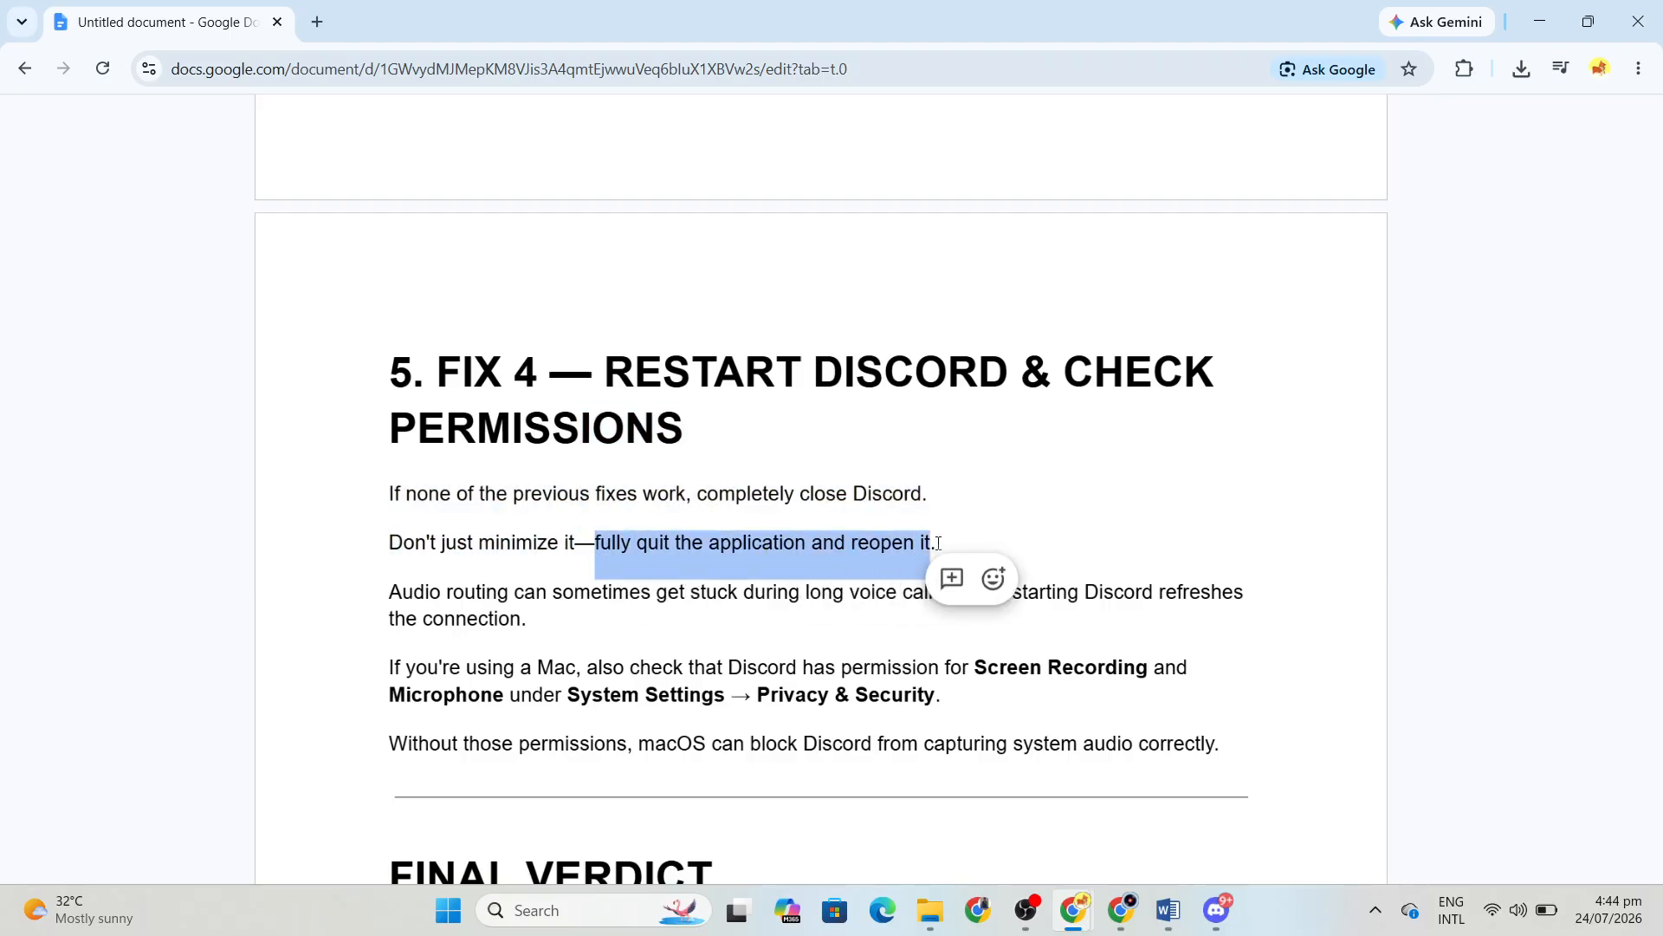
{"action": "left_click", "coordinate": [889, 460]}
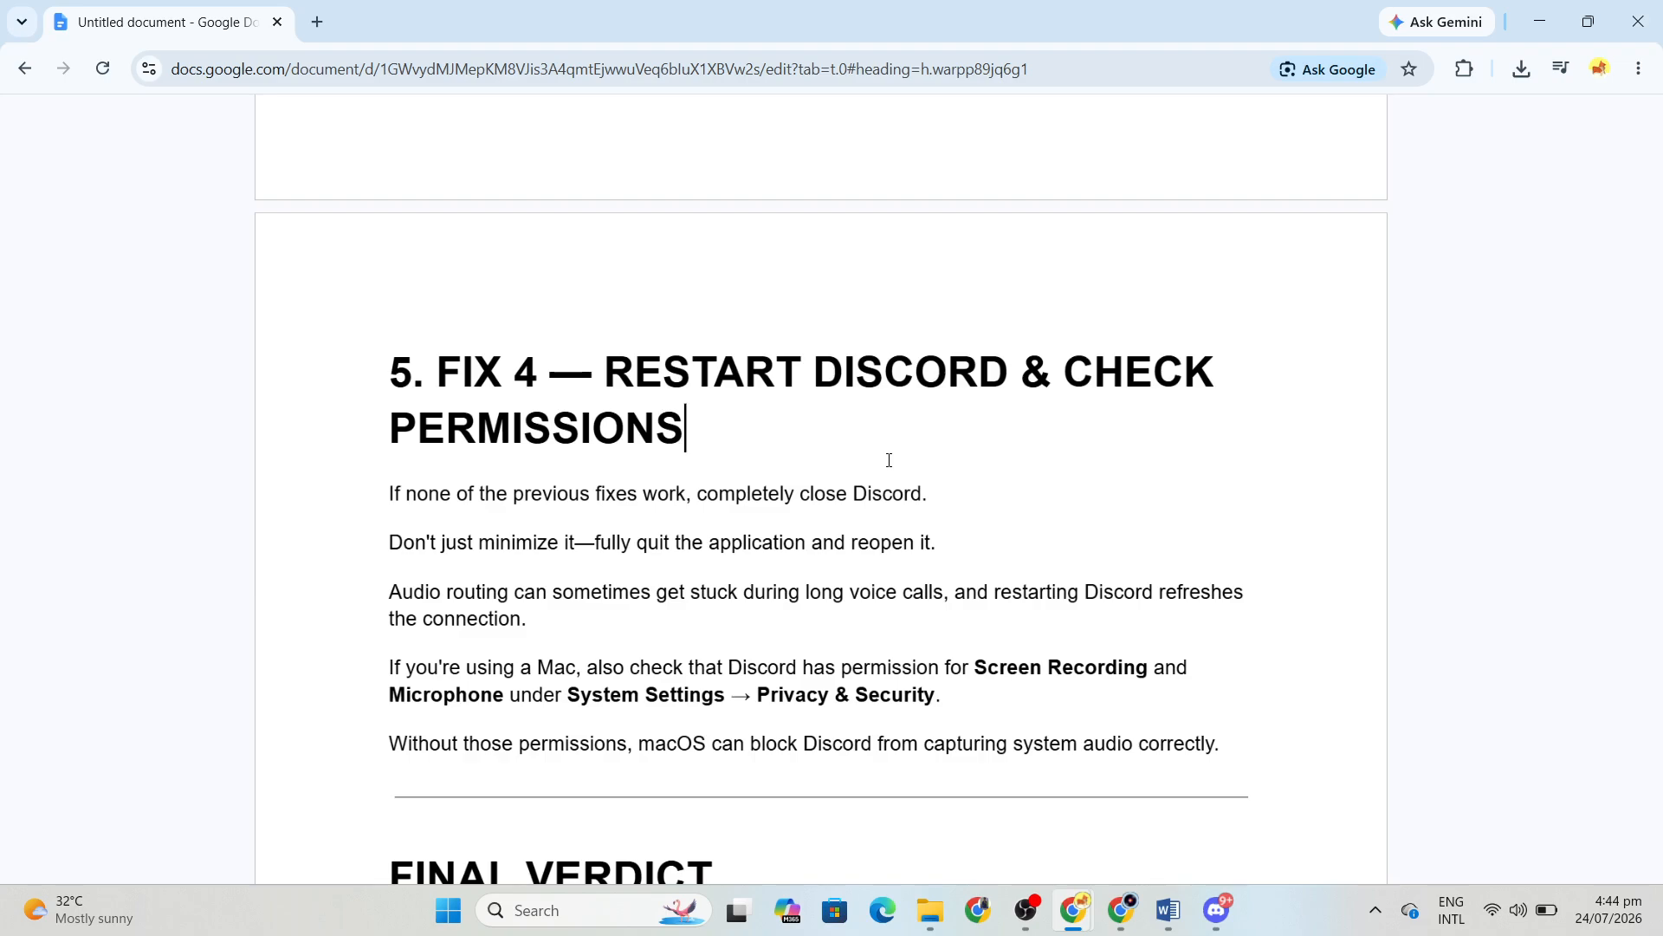
Switch back to Discord and look through the server's channels, viewing polls and introductions
{"action": "key", "text": "alt+Tab"}
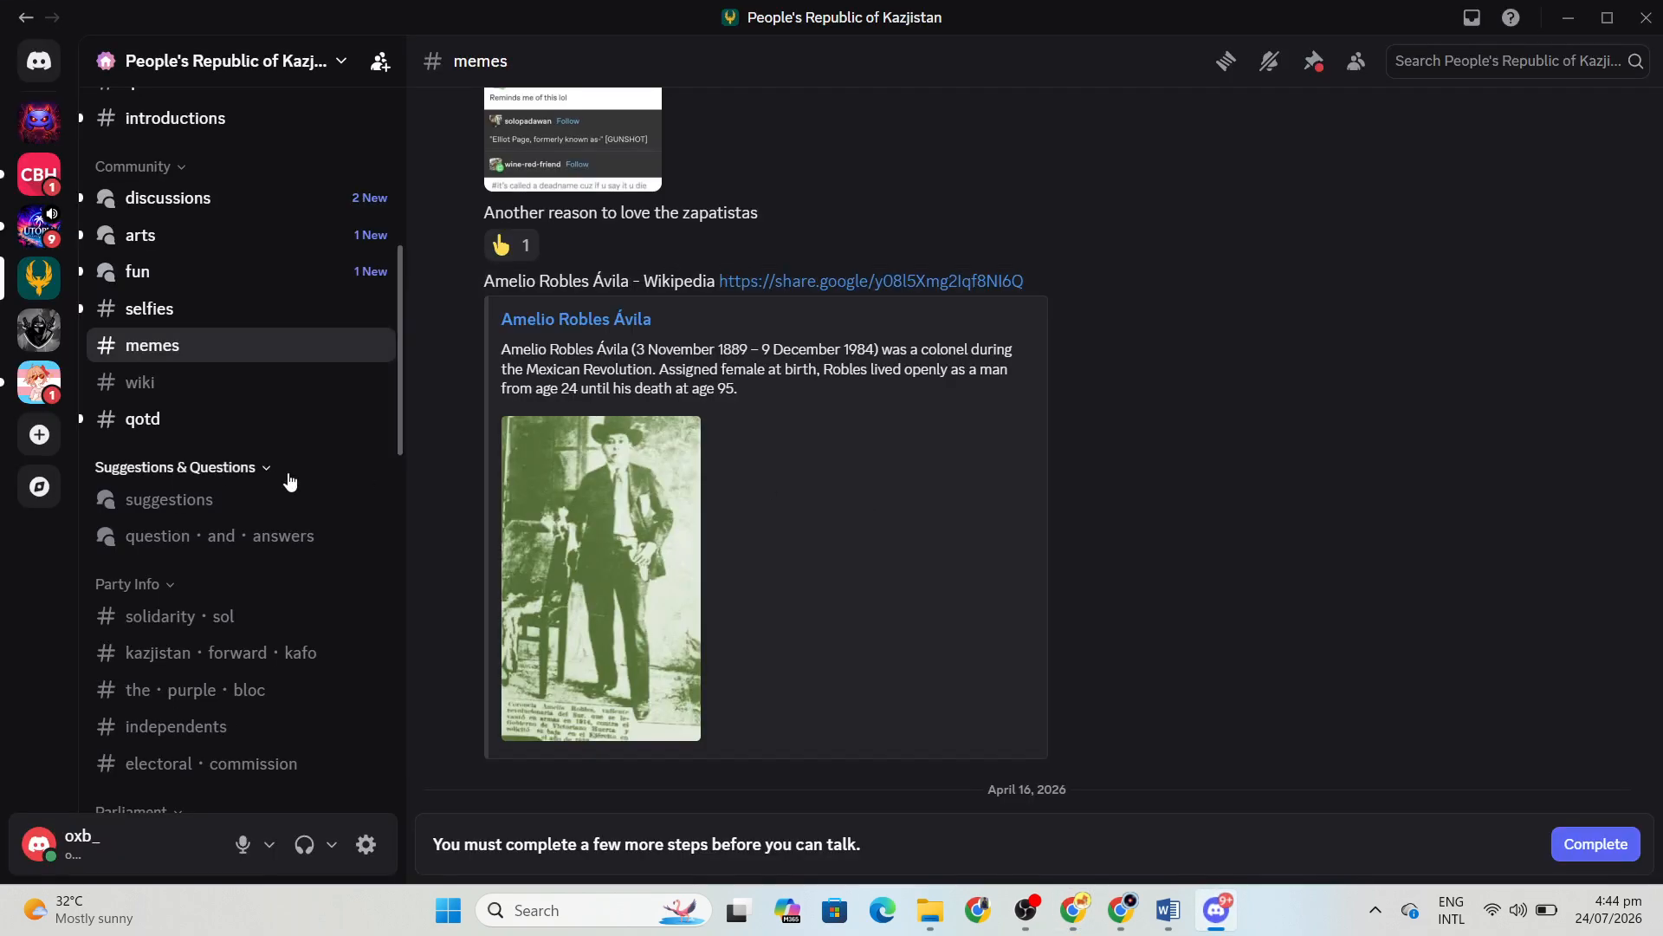
{"action": "scroll", "coordinate": [286, 472], "scroll_direction": "up", "scroll_amount": 6}
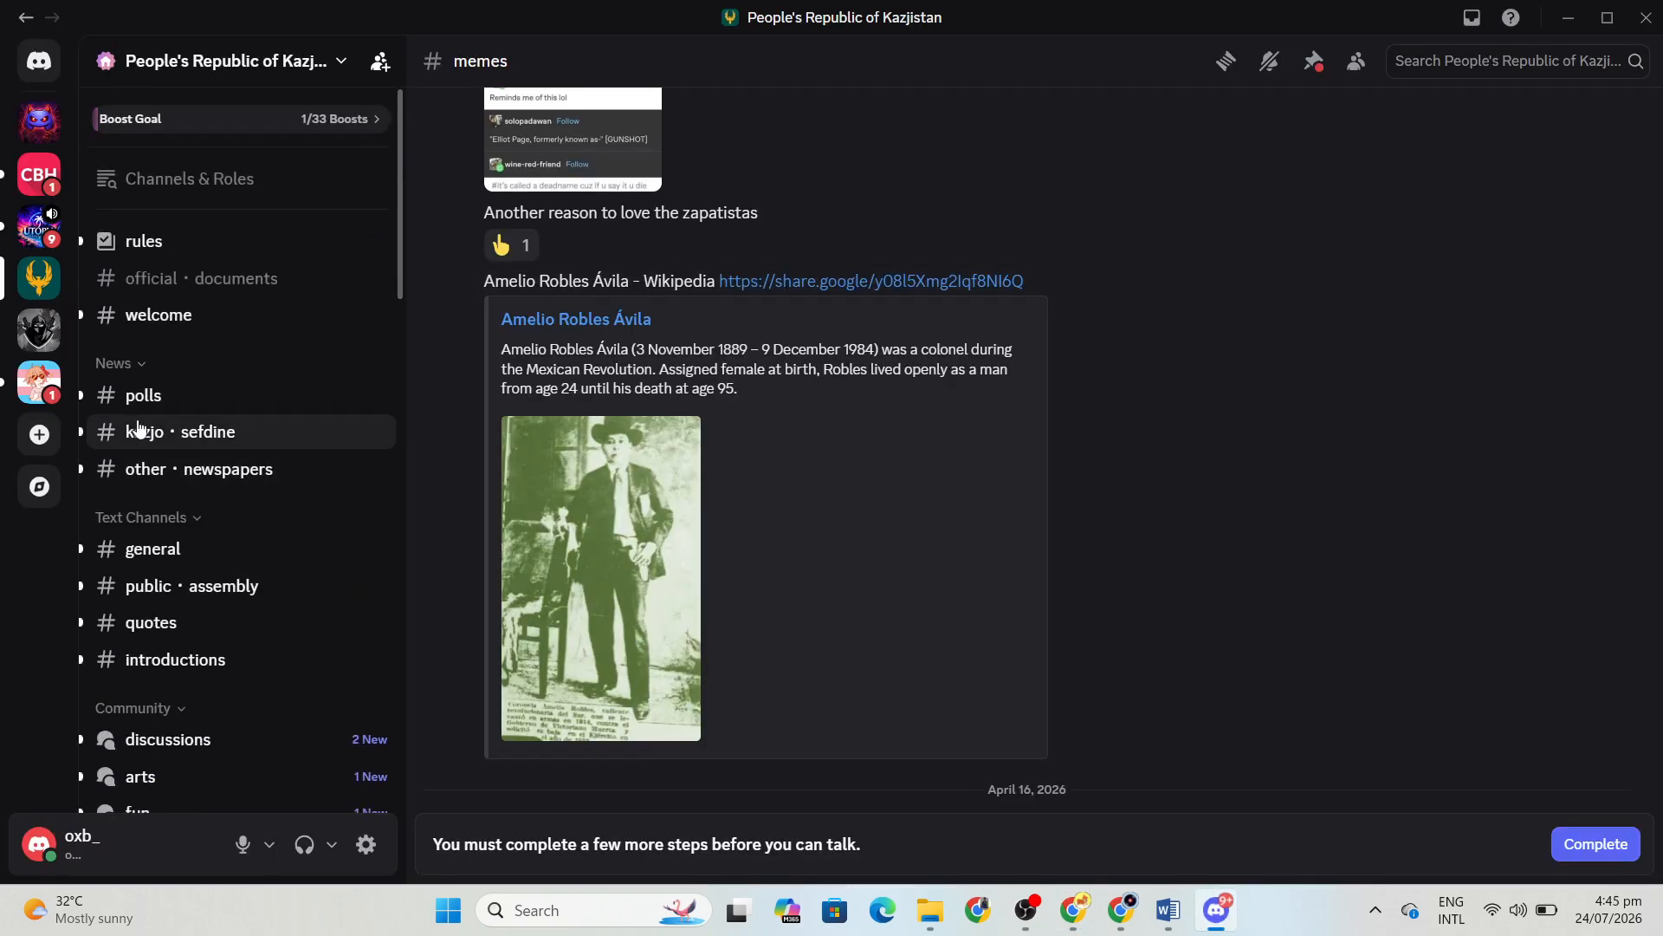
{"action": "left_click", "coordinate": [158, 407]}
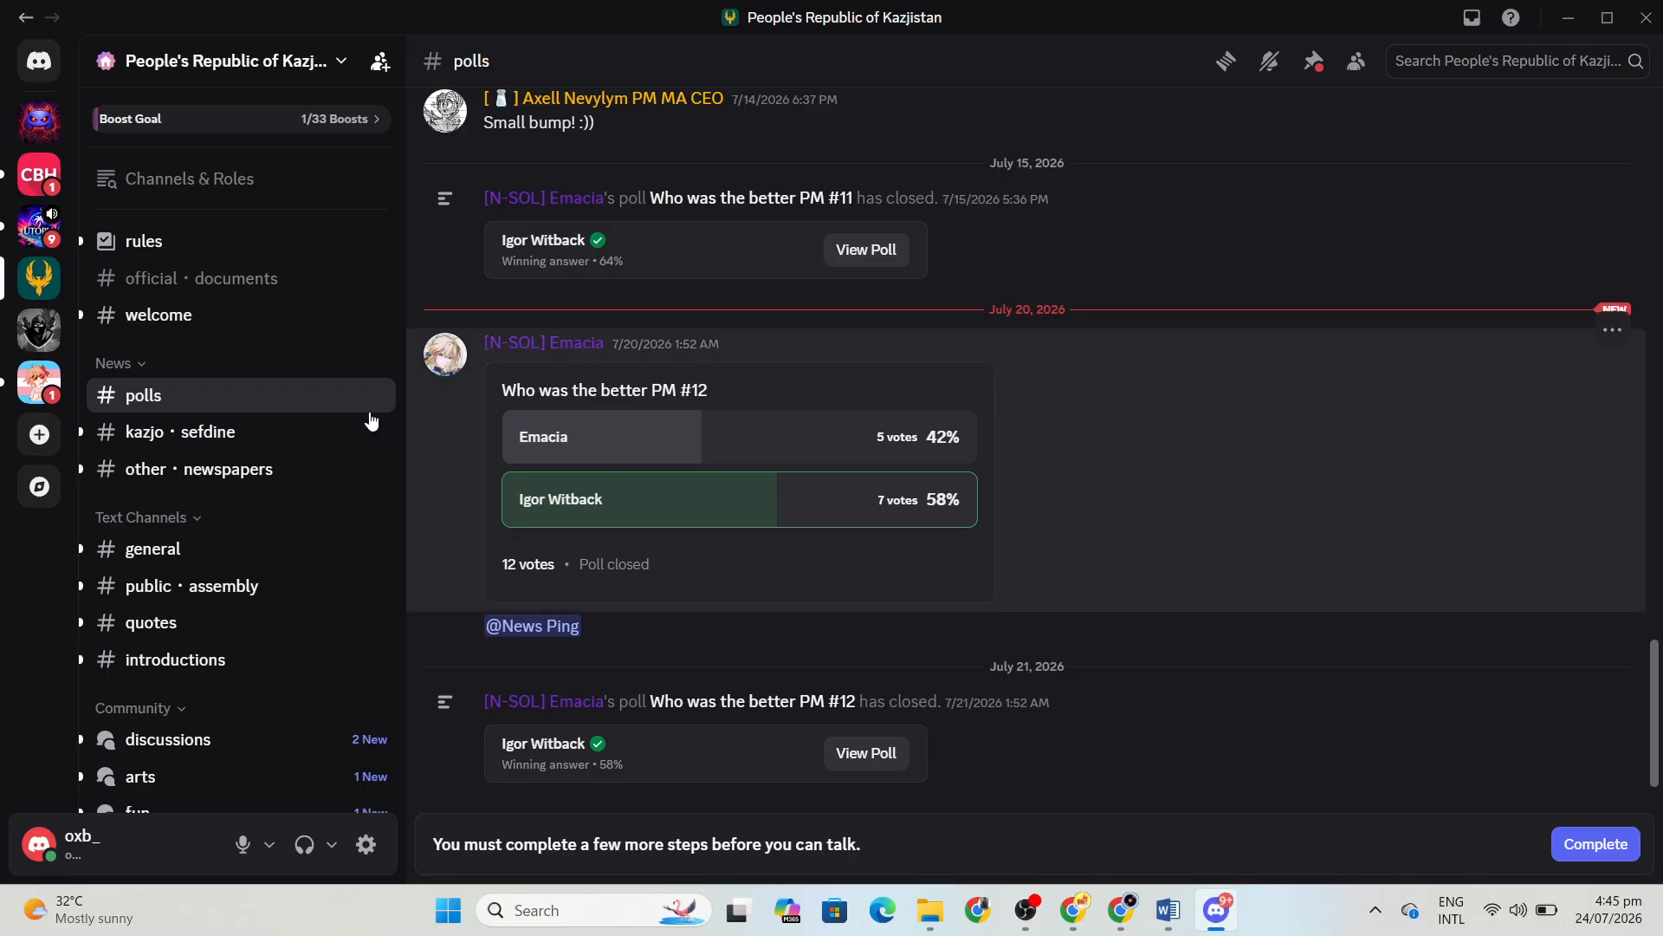
{"action": "scroll", "coordinate": [265, 485], "scroll_direction": "down", "scroll_amount": 1}
{"action": "scroll", "coordinate": [265, 486], "scroll_direction": "down", "scroll_amount": 2}
{"action": "left_click", "coordinate": [175, 561]}
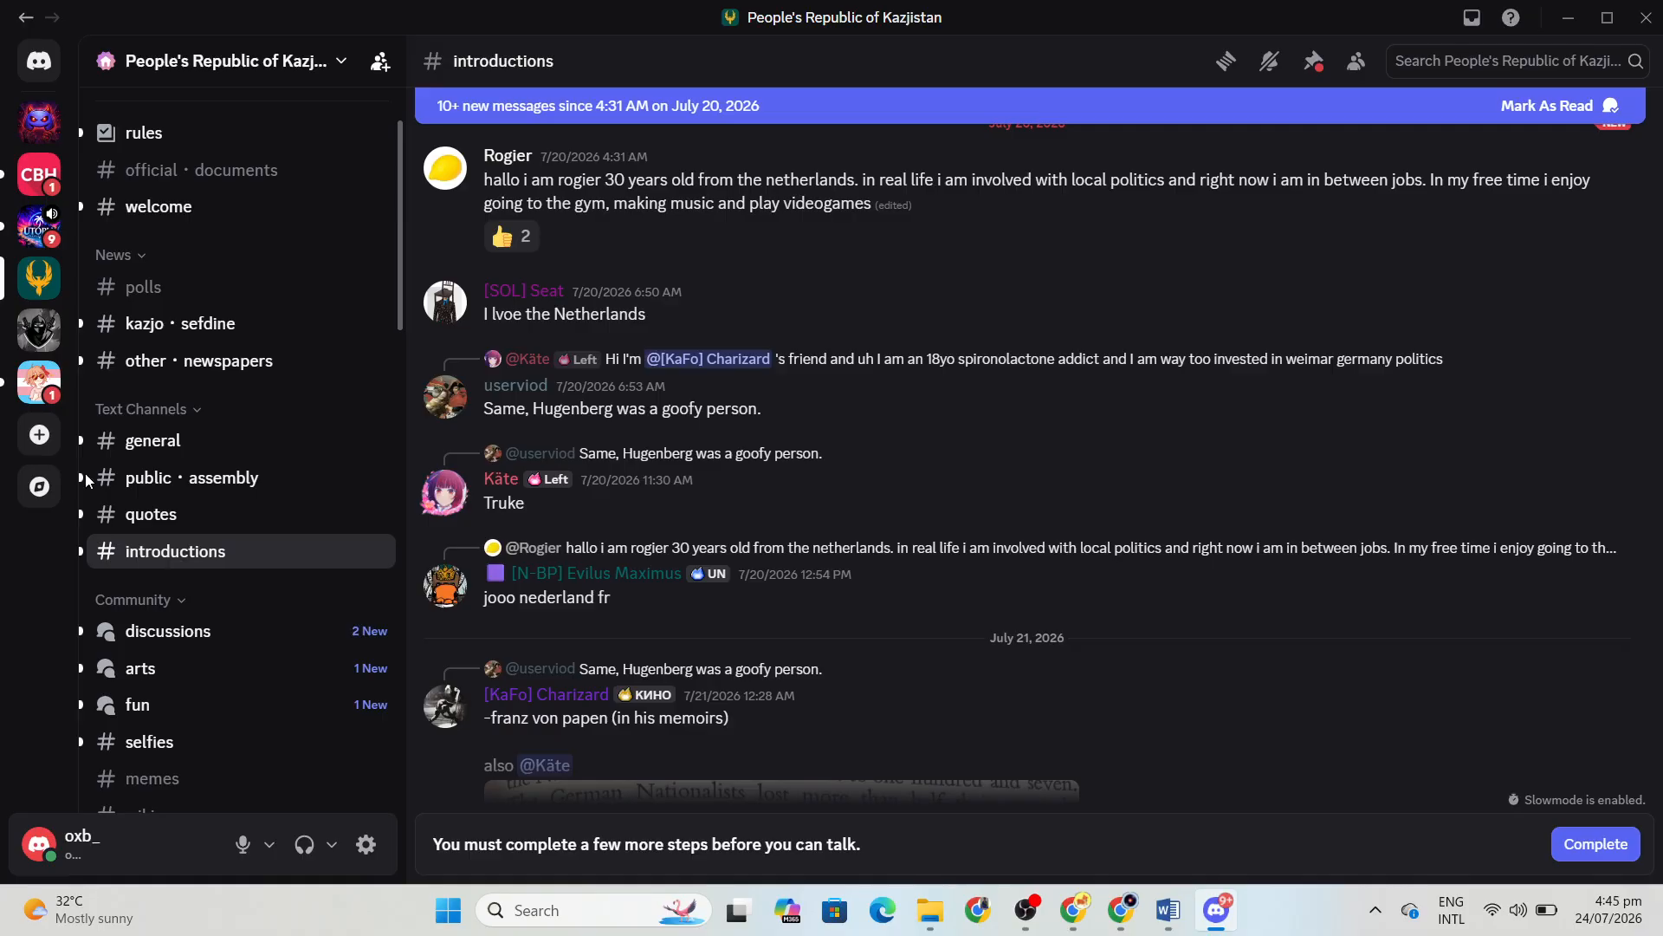
{"action": "scroll", "coordinate": [260, 402], "scroll_direction": "down", "scroll_amount": 3}
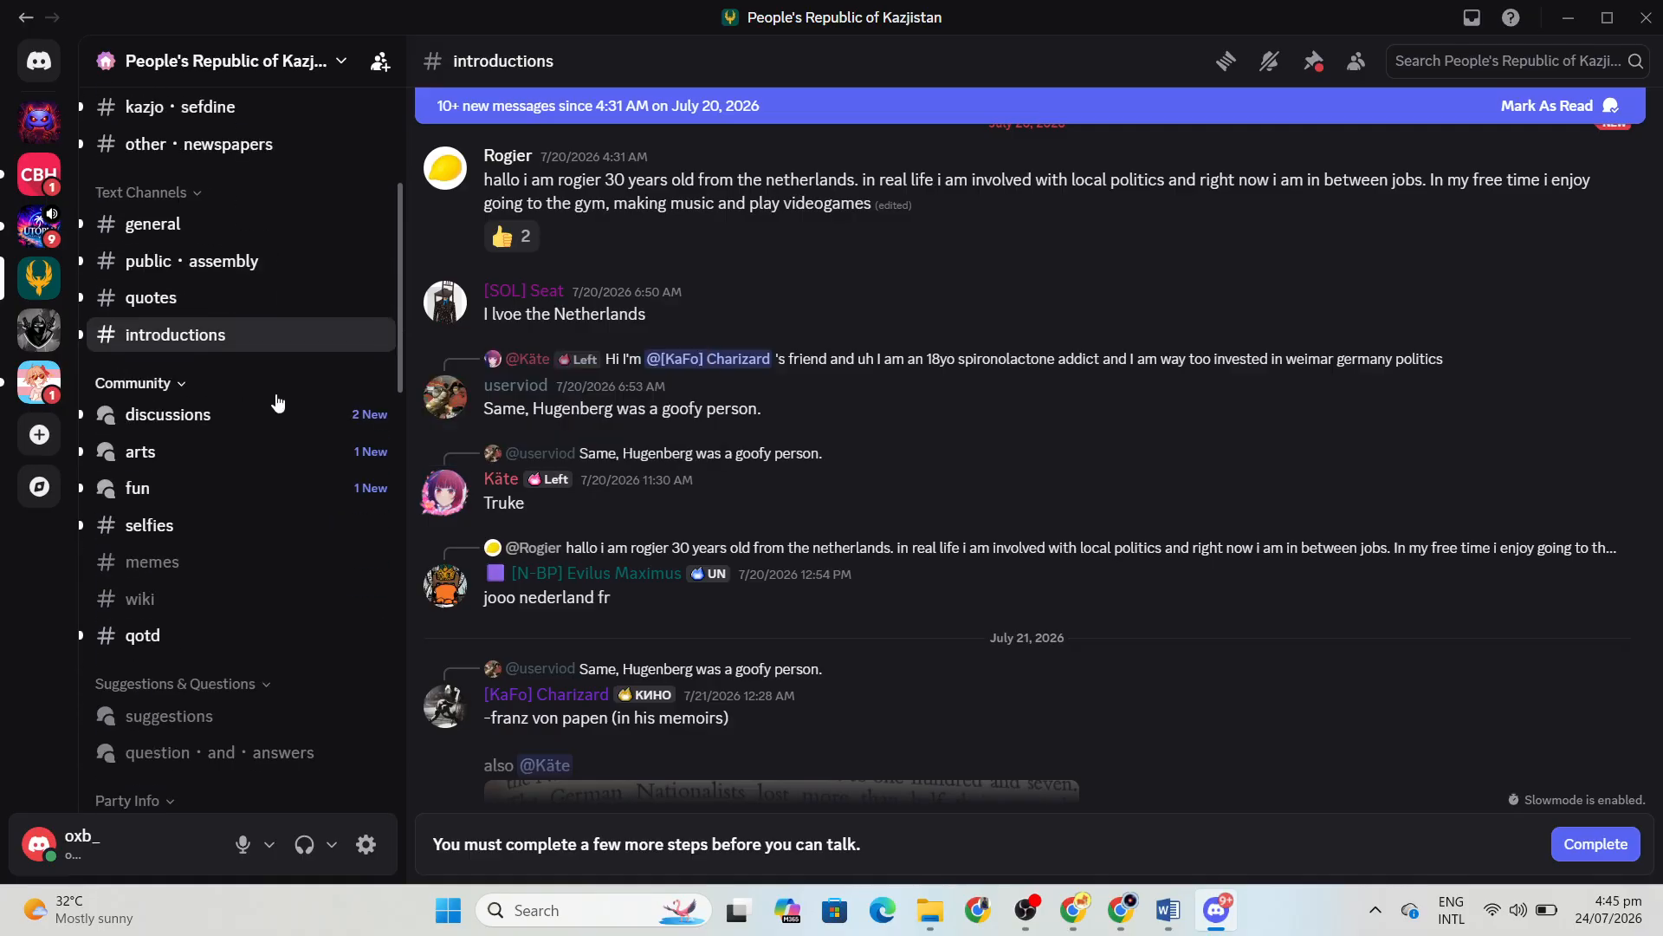
{"action": "scroll", "coordinate": [258, 425], "scroll_direction": "down", "scroll_amount": 5}
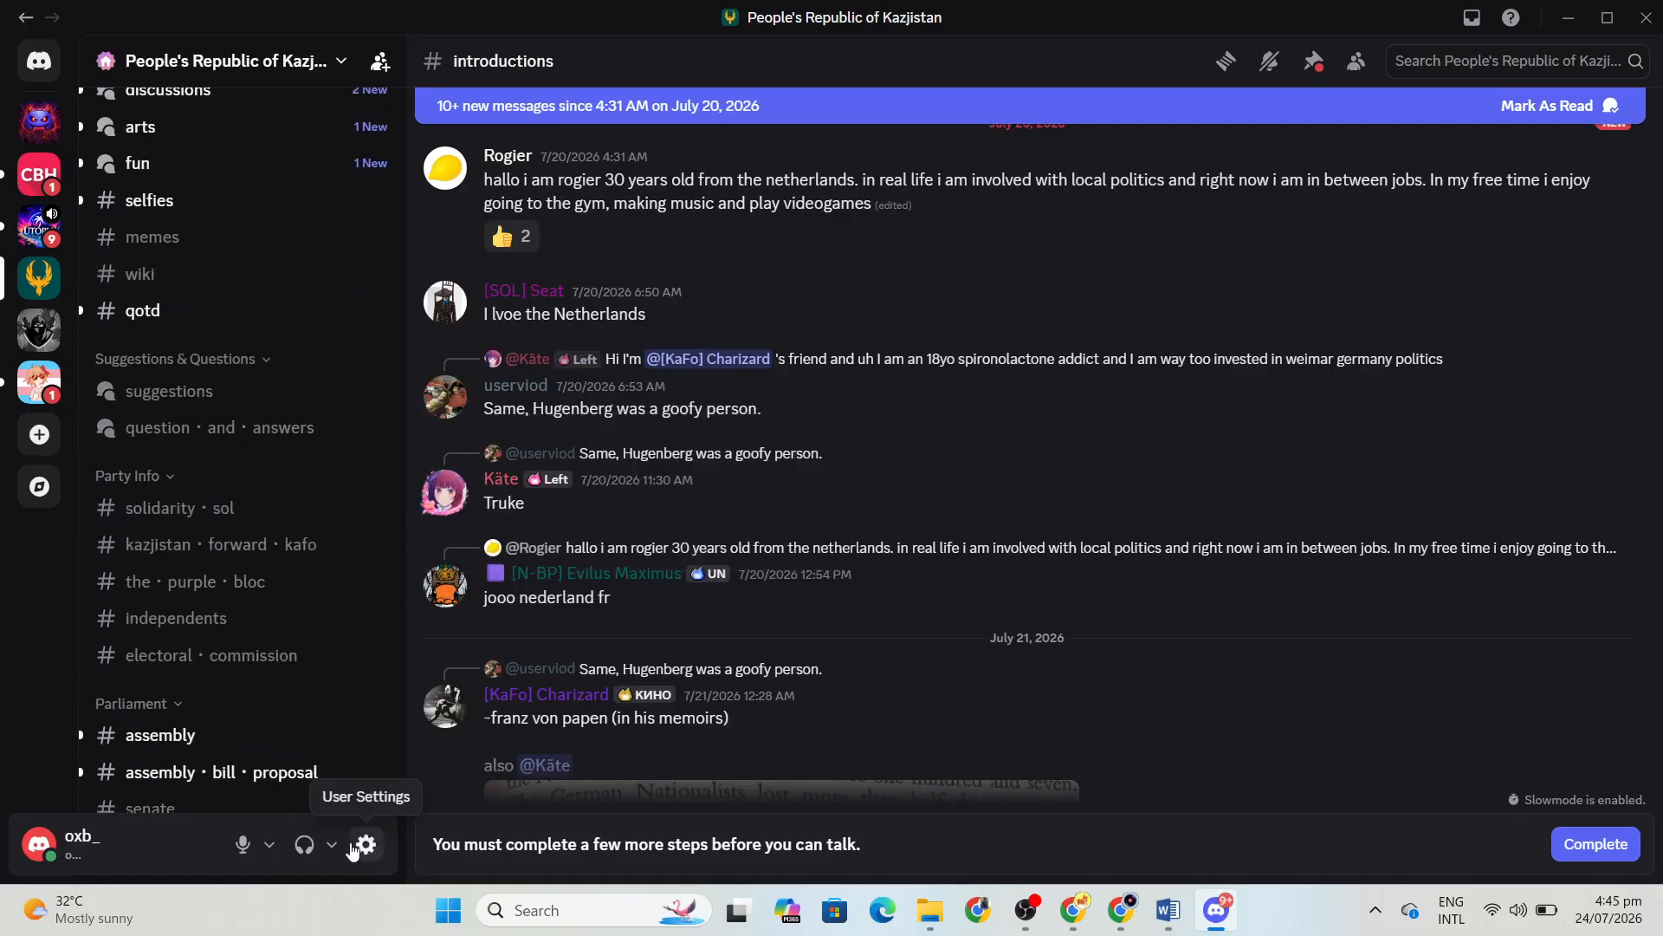
Raise Discord's output volume to about 70% of its slider range and show the available output devices
{"action": "left_click", "coordinate": [332, 845]}
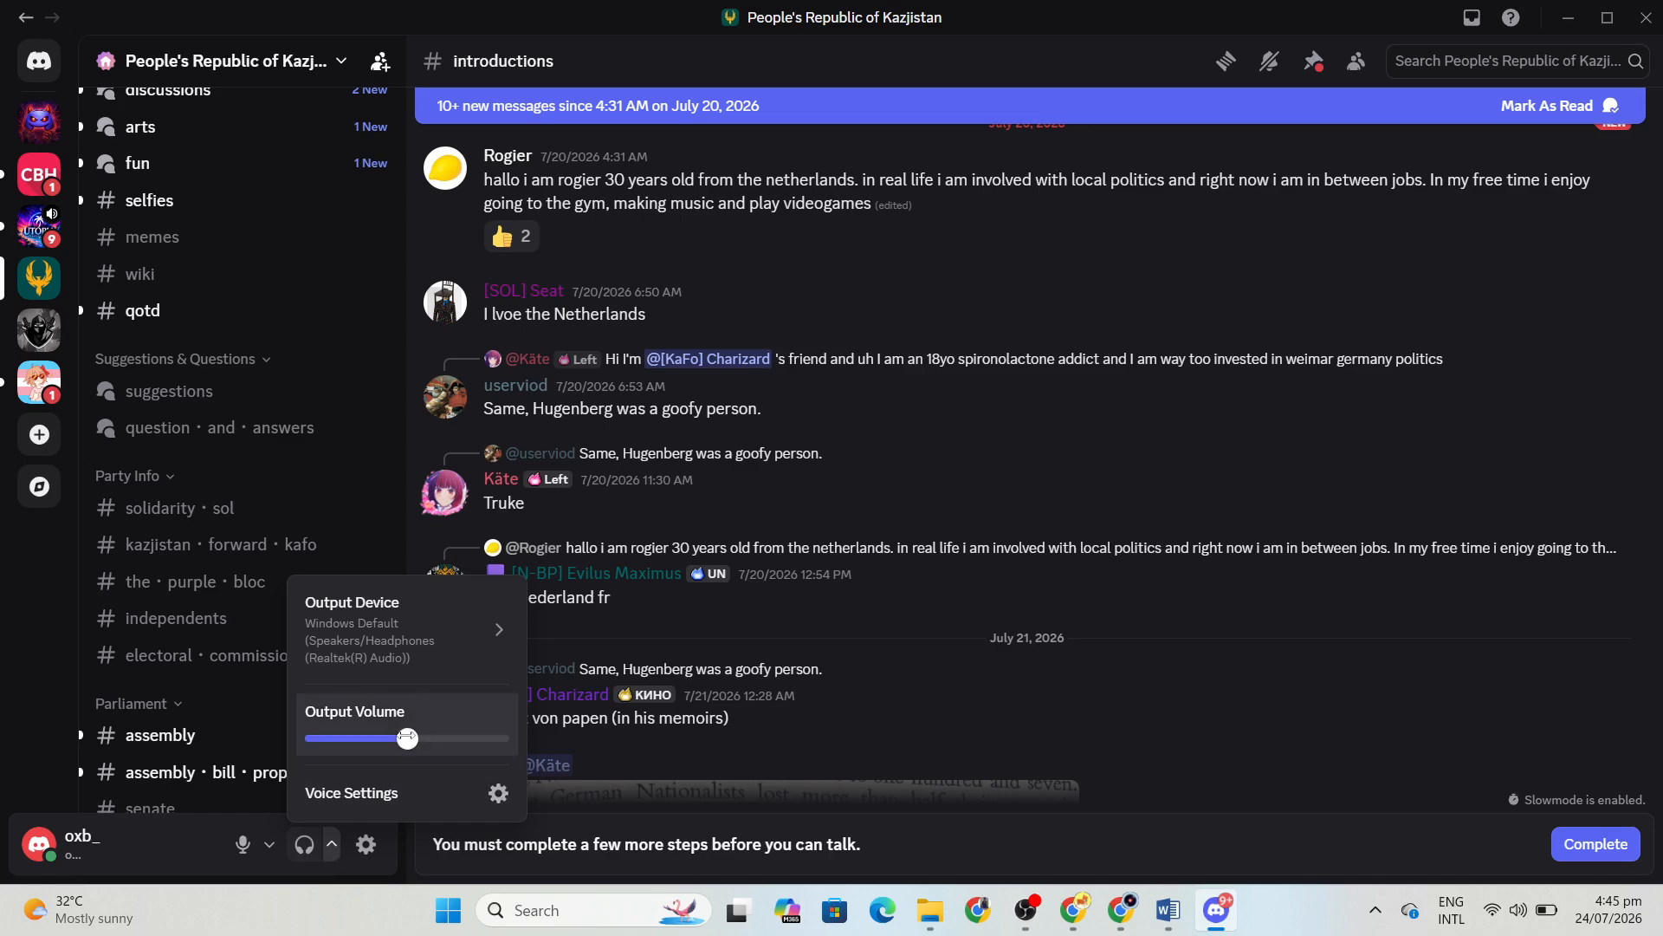
{"action": "left_click_drag", "start_coordinate": [408, 739], "coordinate": [451, 744]}
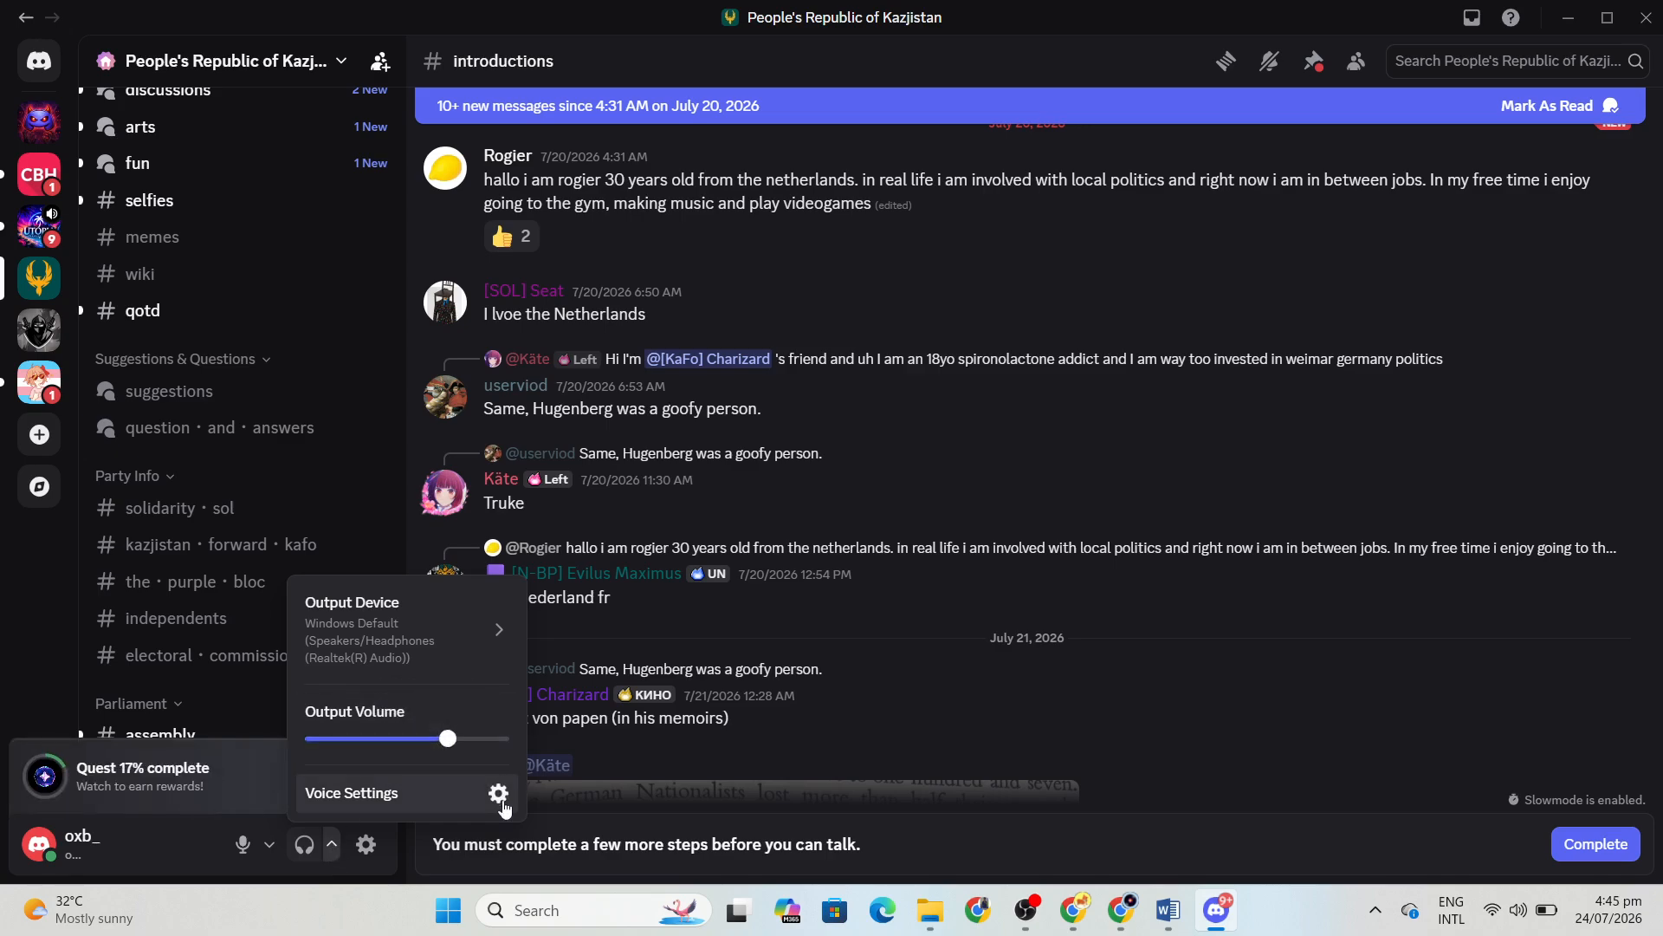
{"action": "mouse_move", "coordinate": [485, 655]}
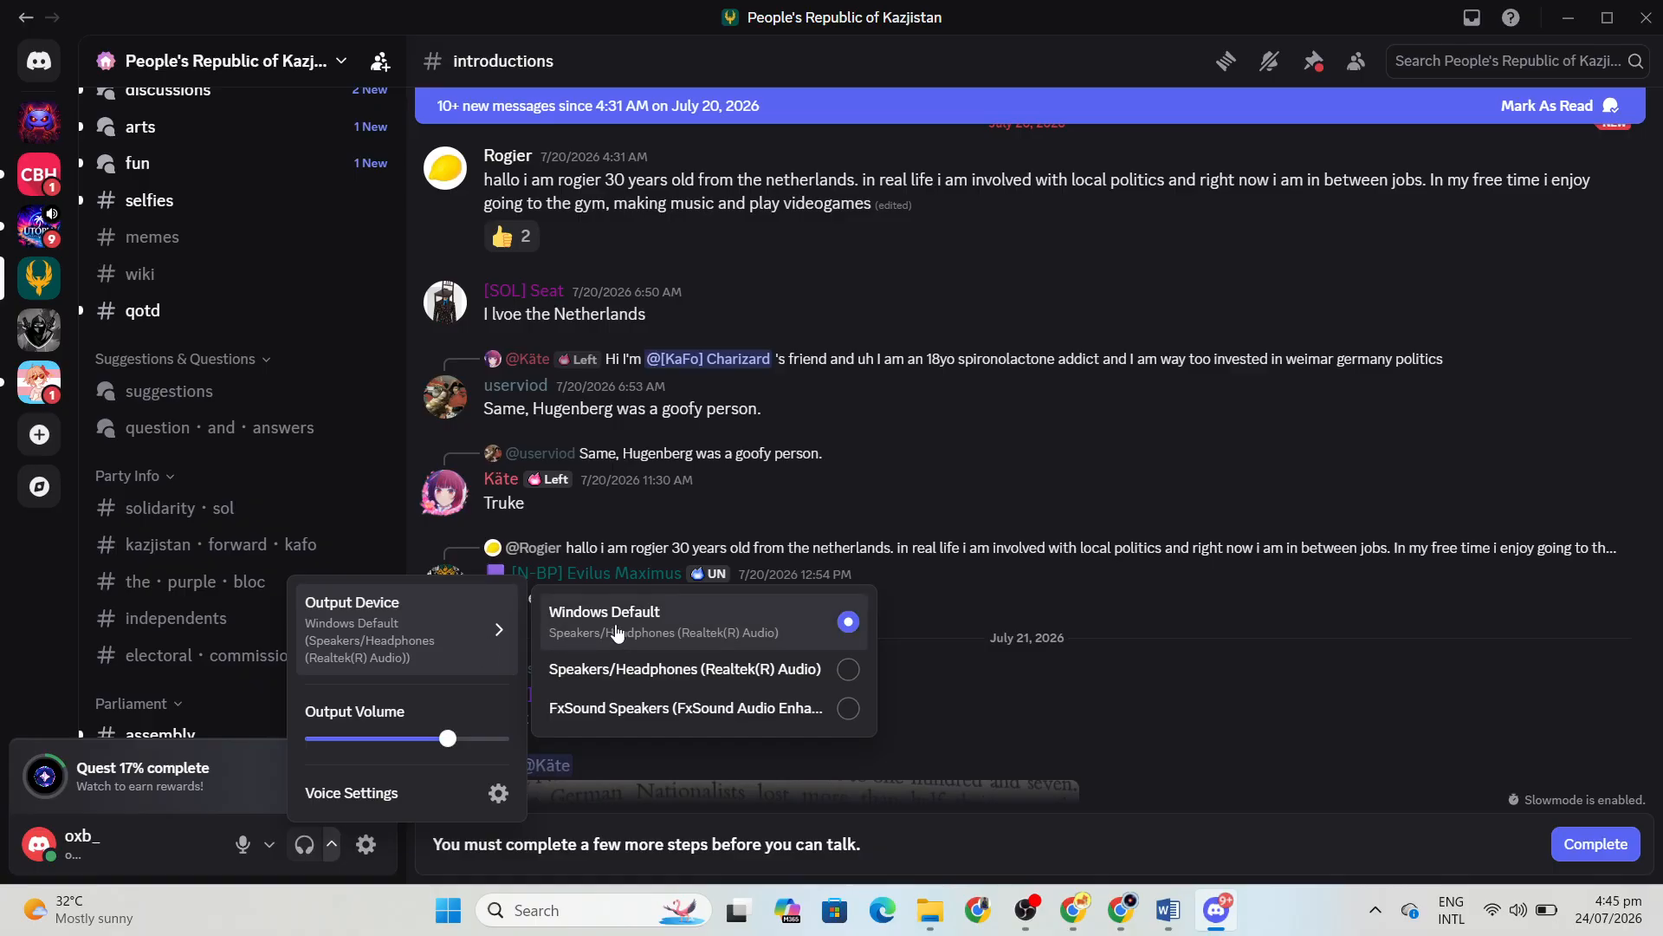